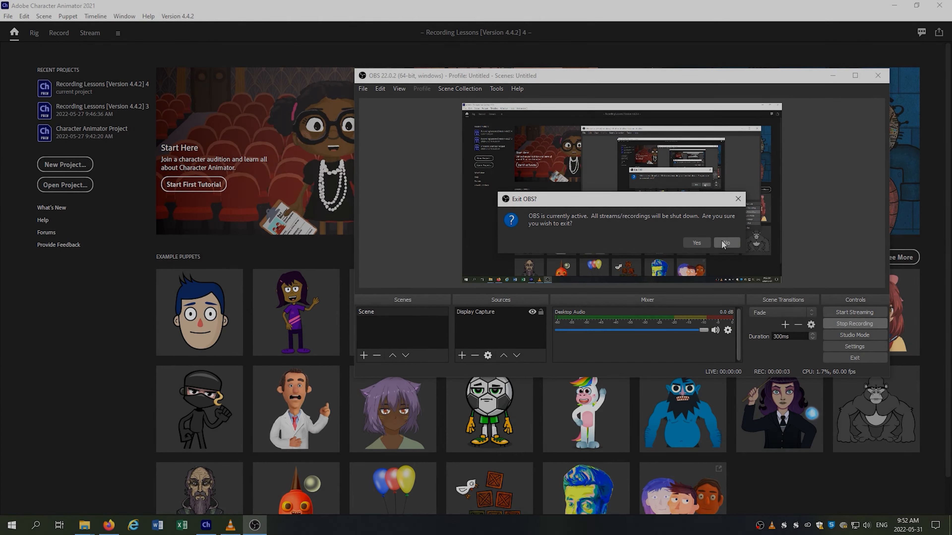
# Keep OBS running but out of the way, and open the Chad (Photoshop) example puppet in a new scene.
pyautogui.click(726, 242)
pyautogui.click(843, 78)
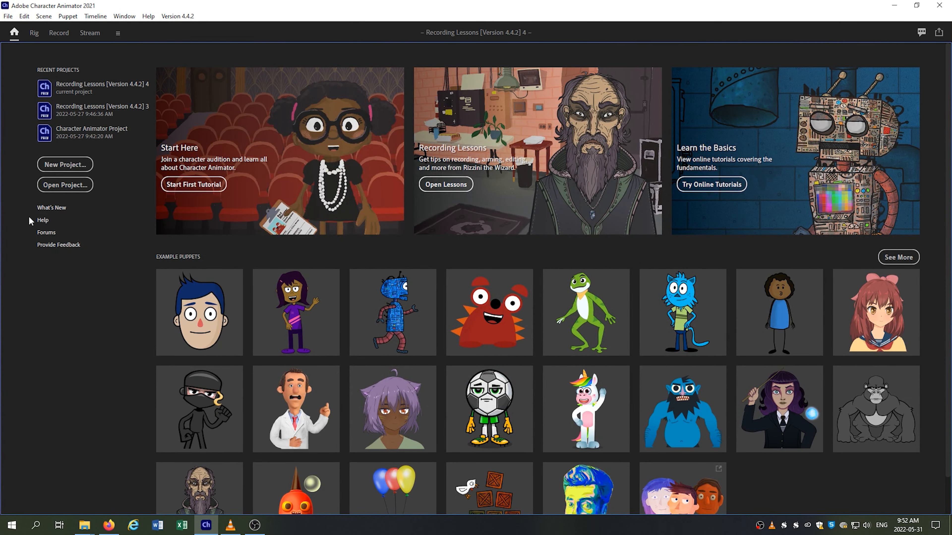
pyautogui.moveTo(211, 288)
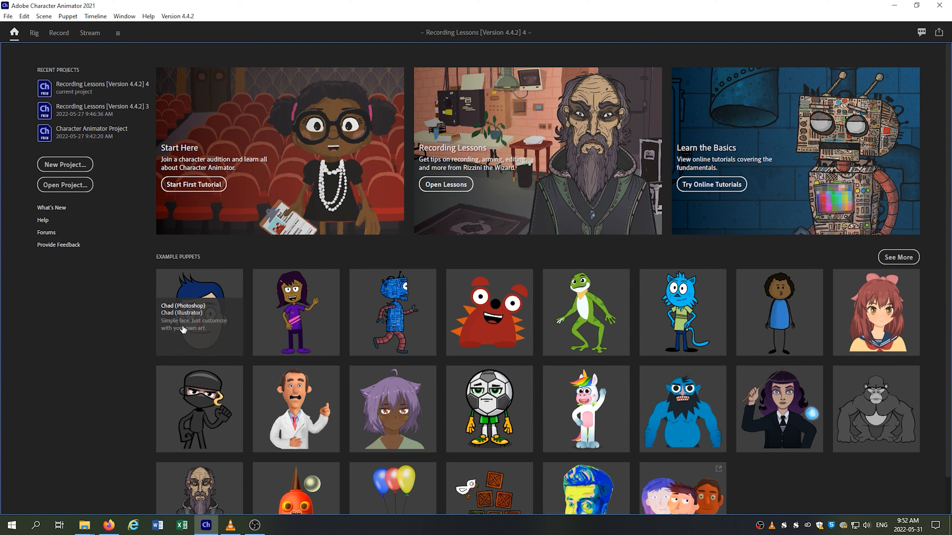
pyautogui.click(202, 326)
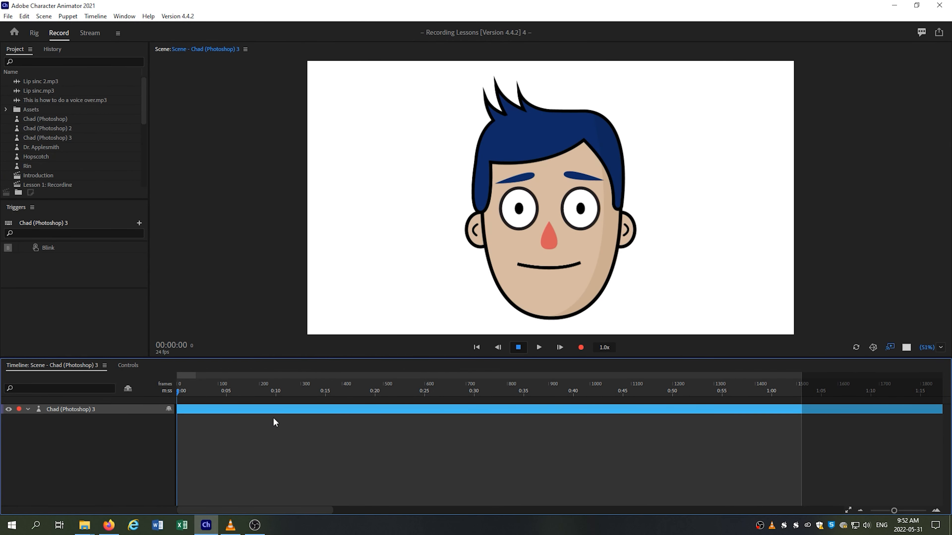
# Add the audio file "This is how to do a voice over.mp3" to the Chad scene's timeline.
pyautogui.click(85, 100)
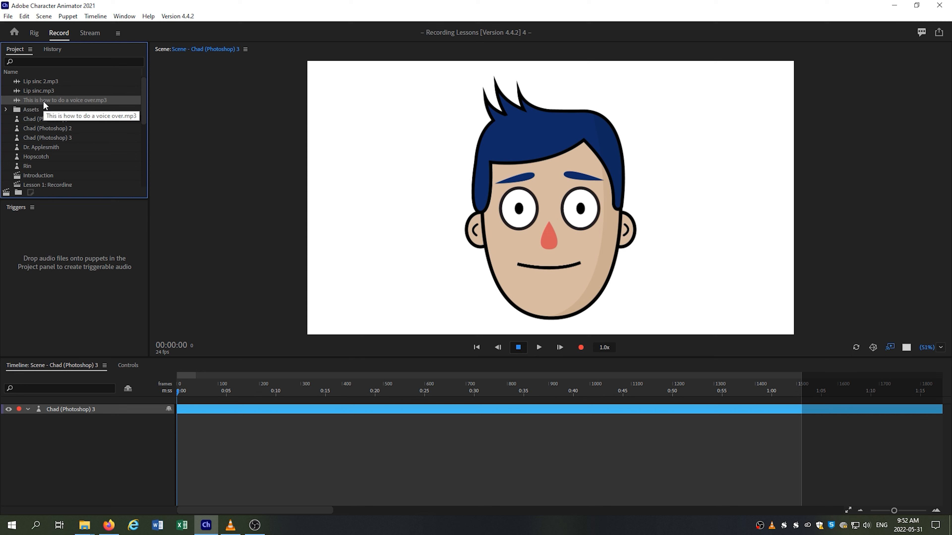
pyautogui.moveTo(46, 99); pyautogui.dragTo(261, 435)
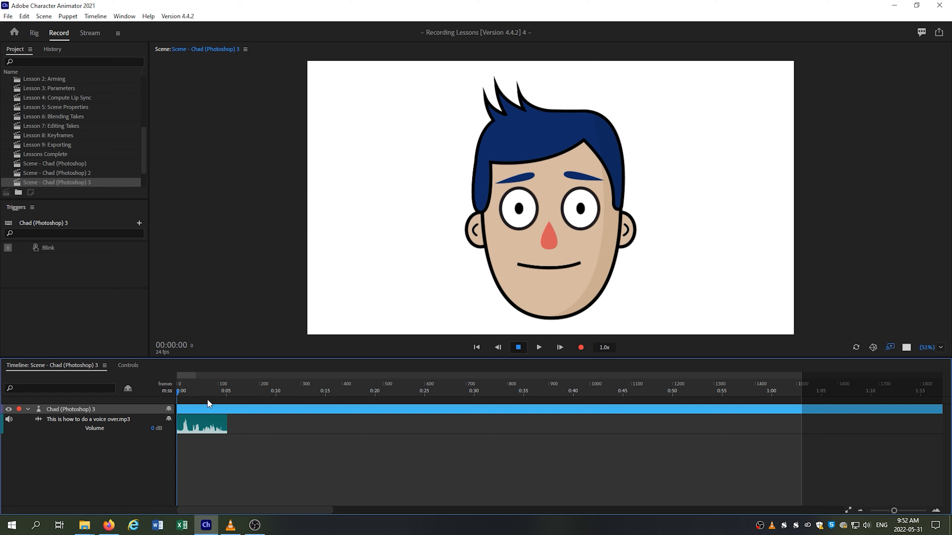
# Play the voice-over clip in the scene and lower the system volume to 22.
pyautogui.click(540, 347)
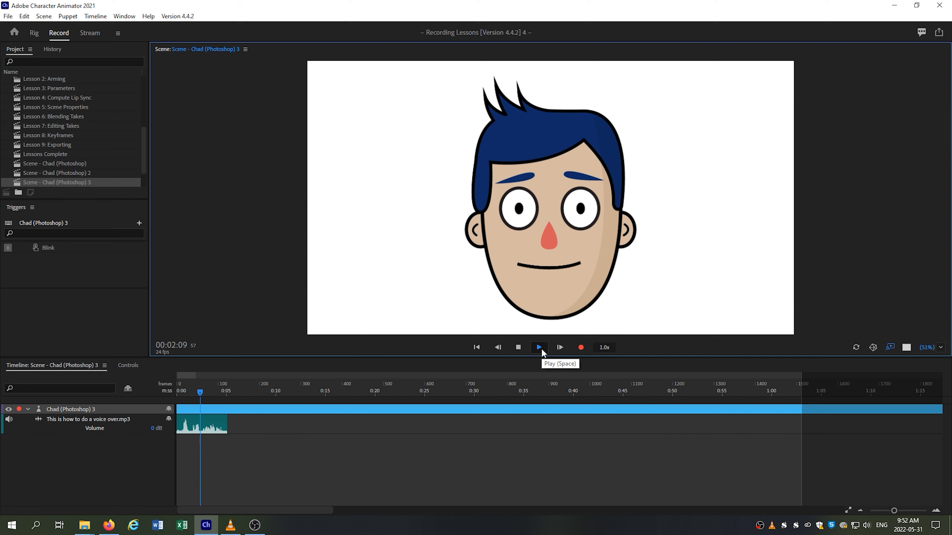
pyautogui.press('XF86AudioRaiseVolume')
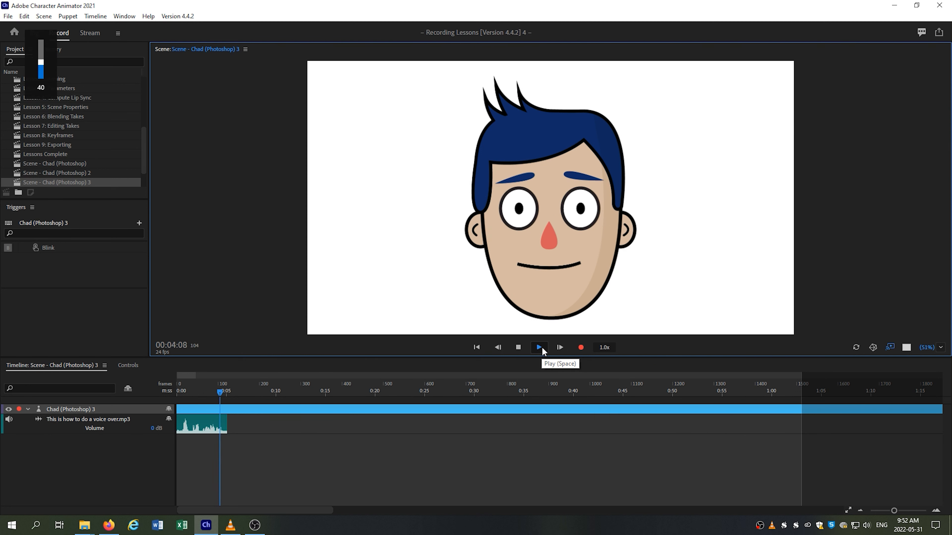
pyautogui.press('XF86AudioLowerVolume')
pyautogui.press('XF86AudioLowerVolume')
pyautogui.press('XF86AudioLowerVolume')
pyautogui.press('XF86AudioLowerVolume')
pyautogui.press('XF86AudioLowerVolume')
pyautogui.press('XF86AudioLowerVolume')
pyautogui.press('XF86AudioLowerVolume')
pyautogui.press('XF86AudioLowerVolume')
pyautogui.press('XF86AudioLowerVolume')
pyautogui.press('XF86AudioLowerVolume')
pyautogui.press('XF86AudioLowerVolume')
pyautogui.press('XF86AudioLowerVolume')
pyautogui.press('XF86AudioLowerVolume')
pyautogui.press('XF86AudioLowerVolume')
pyautogui.press('XF86AudioLowerVolume')
pyautogui.press('XF86AudioLowerVolume')
pyautogui.press('space')
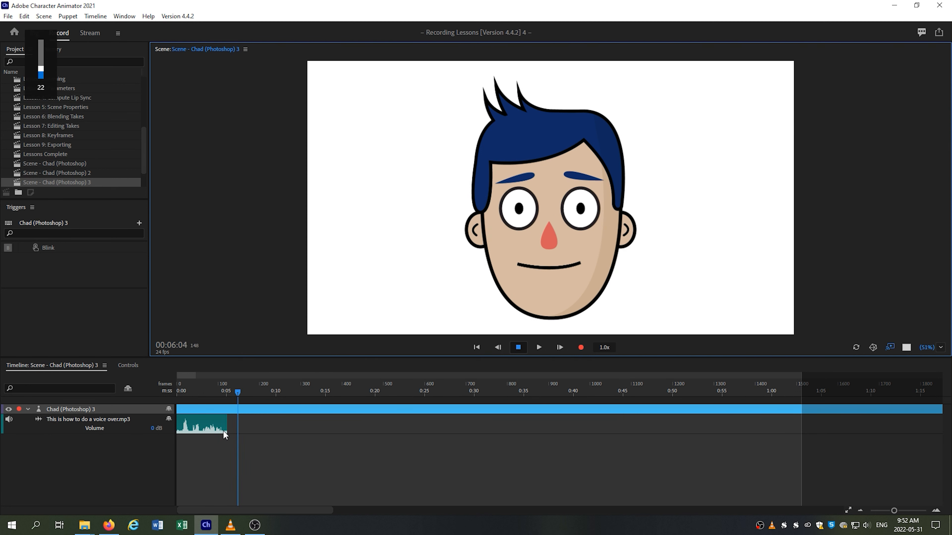
# Return the playhead to the start and compute a lip sync take from the voice-over audio.
pyautogui.click(286, 429)
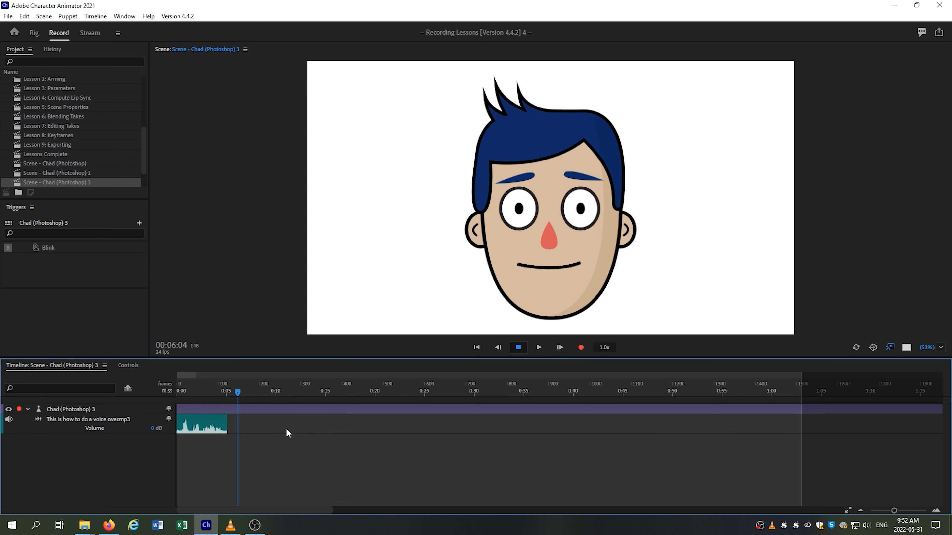
pyautogui.moveTo(238, 394); pyautogui.dragTo(120, 397)
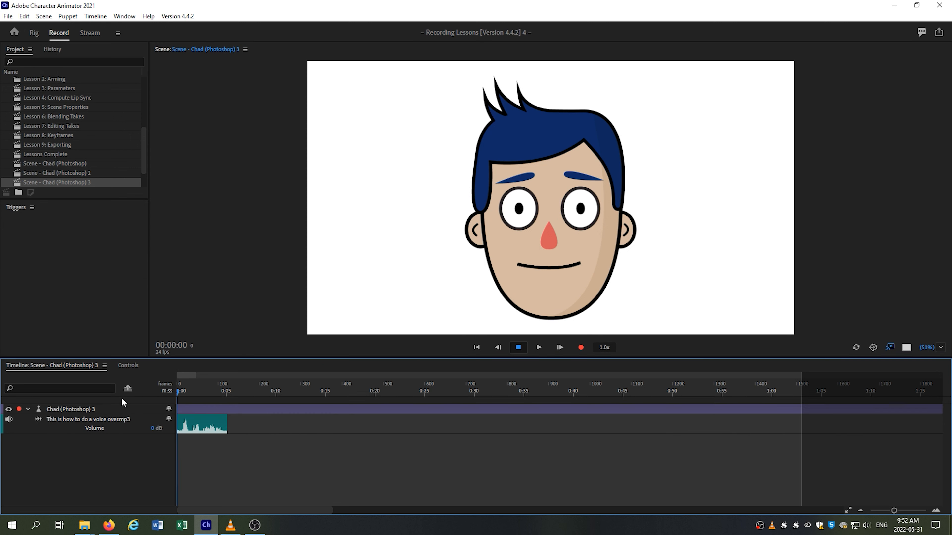
pyautogui.click(187, 419)
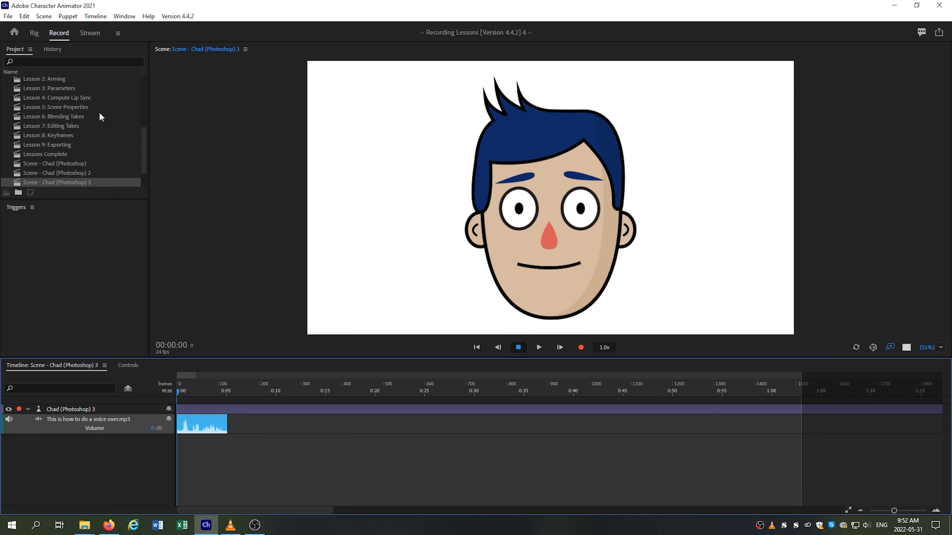
pyautogui.click(96, 16)
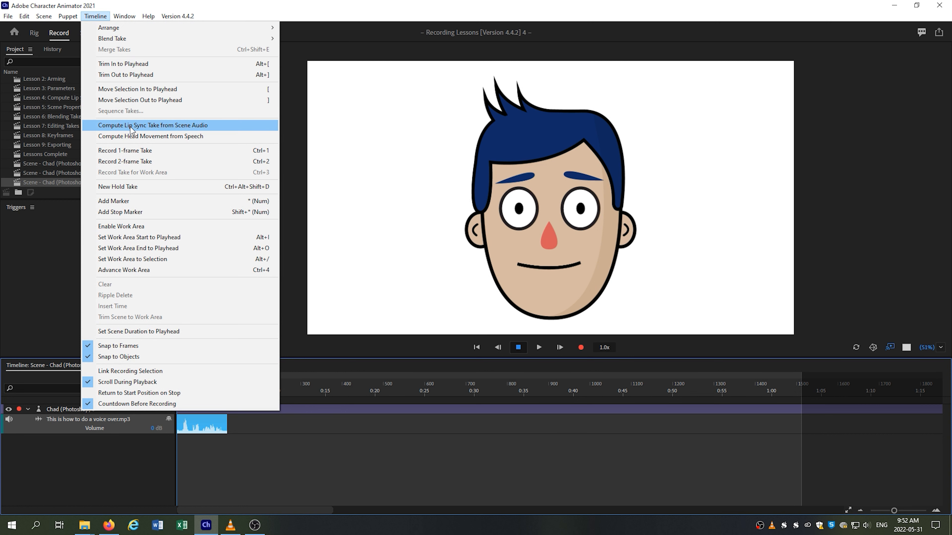
pyautogui.click(144, 126)
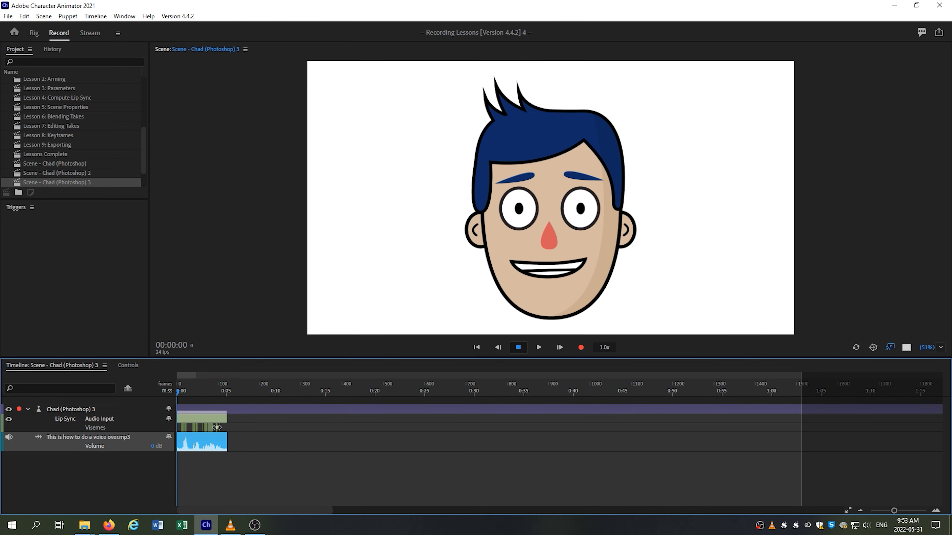
# Play back the computed lip sync and examine its visemes in a magnified timeline.
pyautogui.press('space')
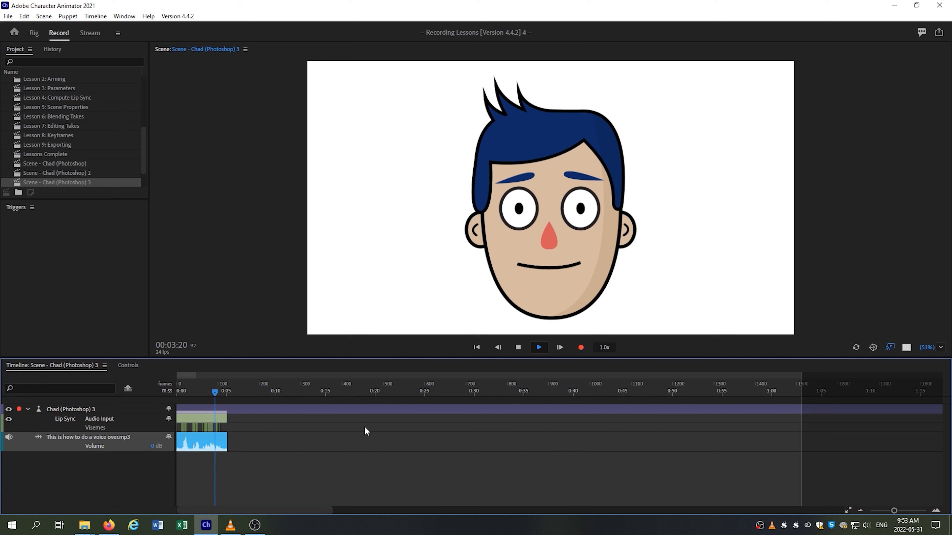
pyautogui.press('space')
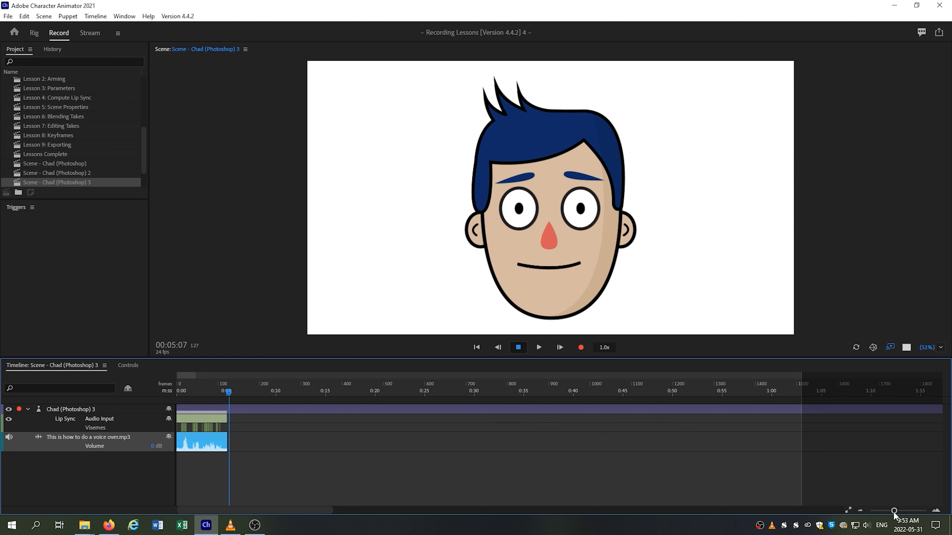
pyautogui.moveTo(894, 512); pyautogui.dragTo(912, 504)
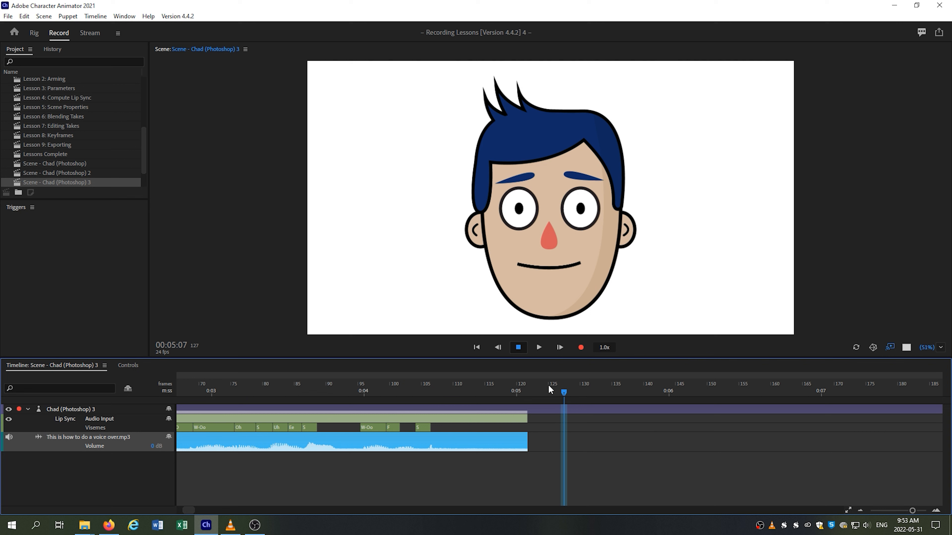
pyautogui.moveTo(548, 386); pyautogui.dragTo(21, 412)
pyautogui.press('space')
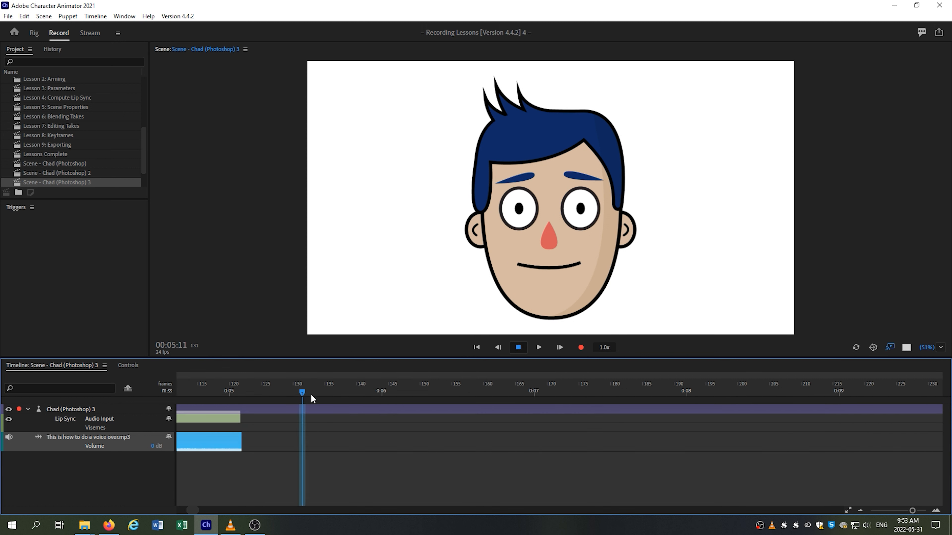
# Delete all the automatically computed visemes from the start to the end of the lip sync take.
pyautogui.press('Home')
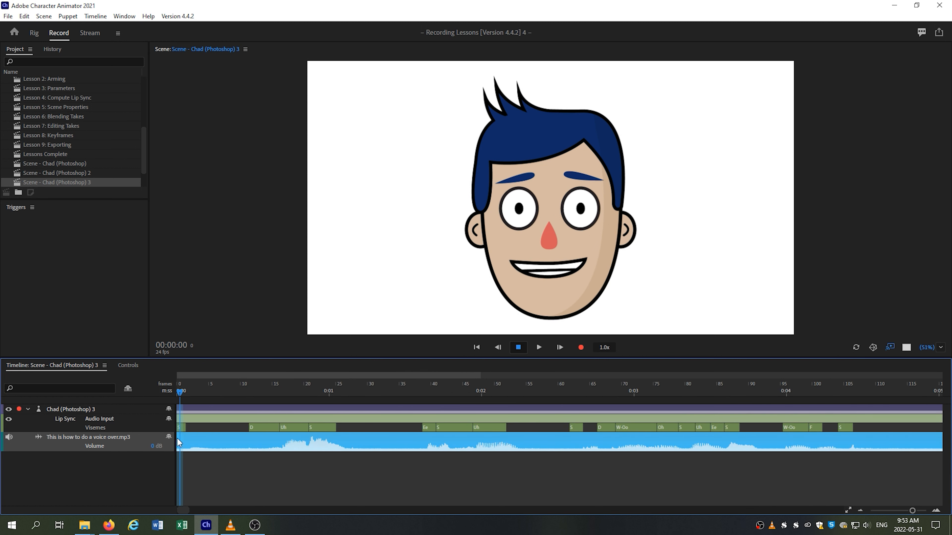
pyautogui.click(181, 430)
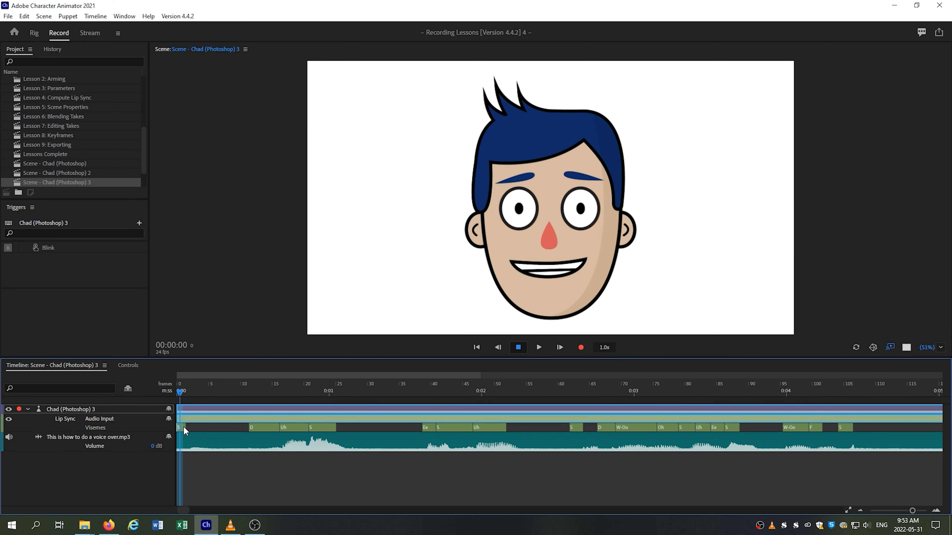
pyautogui.moveTo(181, 428); pyautogui.dragTo(910, 430)
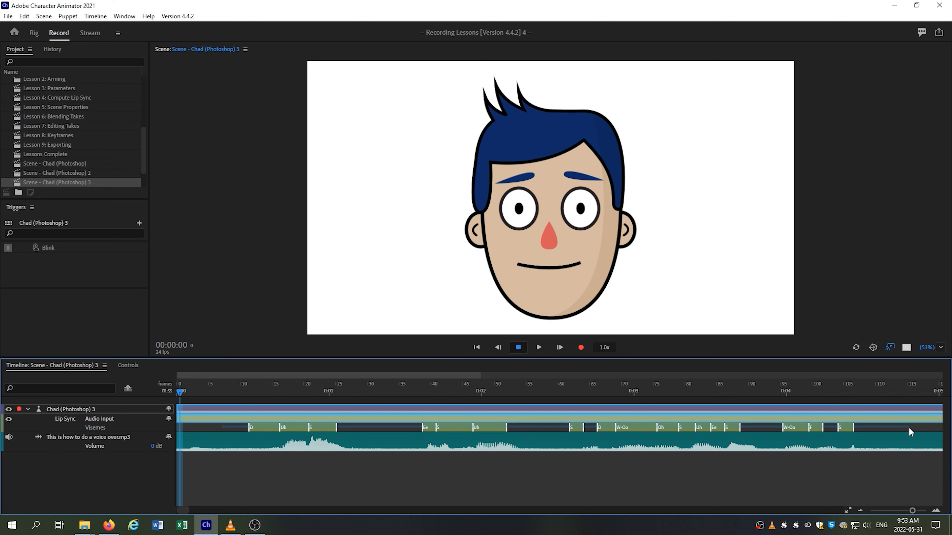
pyautogui.press('Delete')
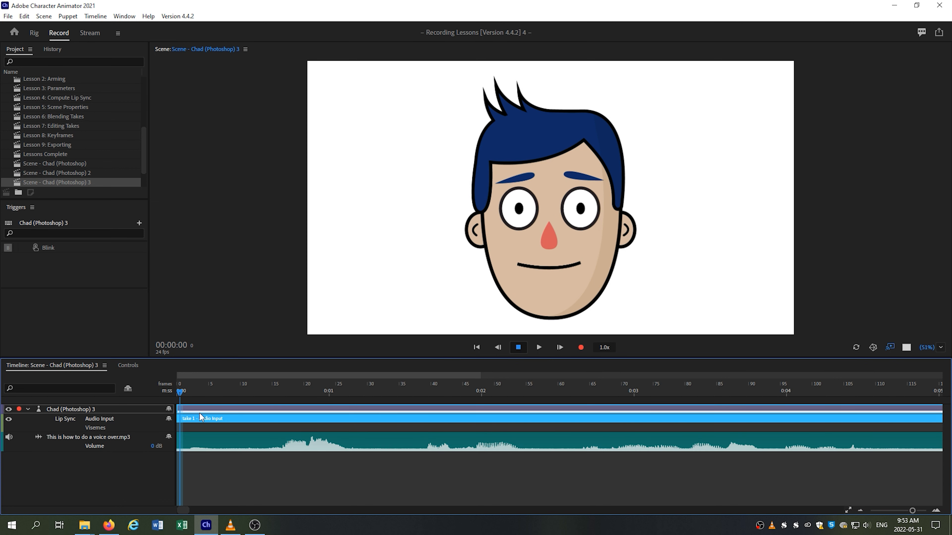
# Set the playback speed to 0.5x and listen to the first word of the voice-over.
pyautogui.click(603, 347)
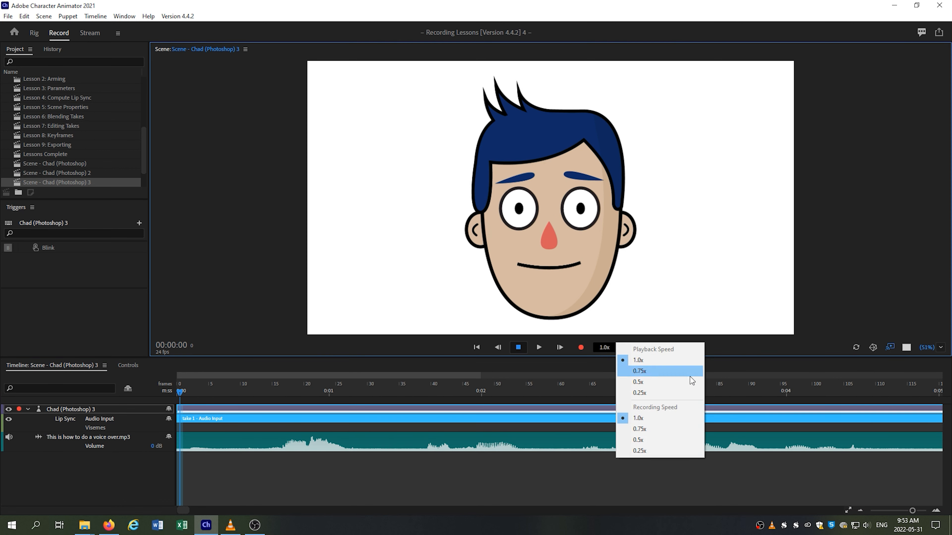
pyautogui.click(644, 385)
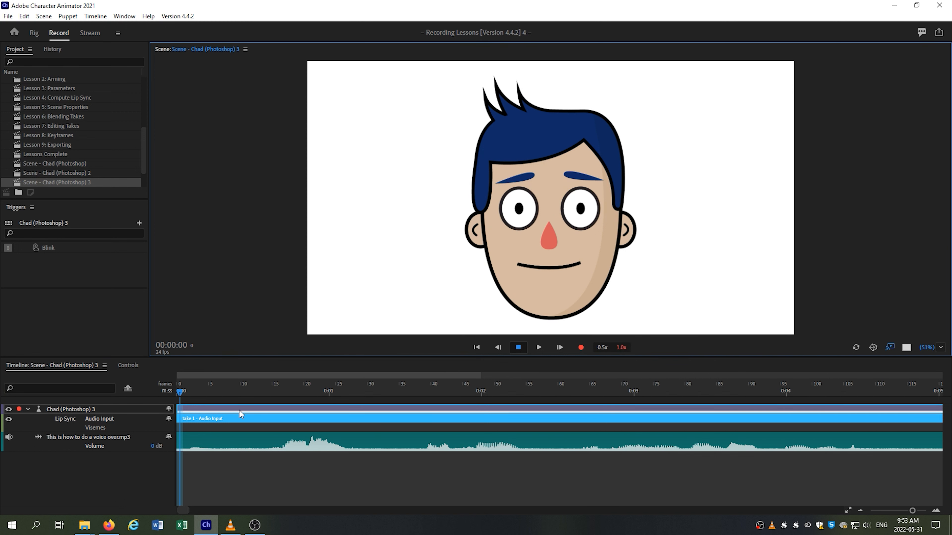
pyautogui.press('space')
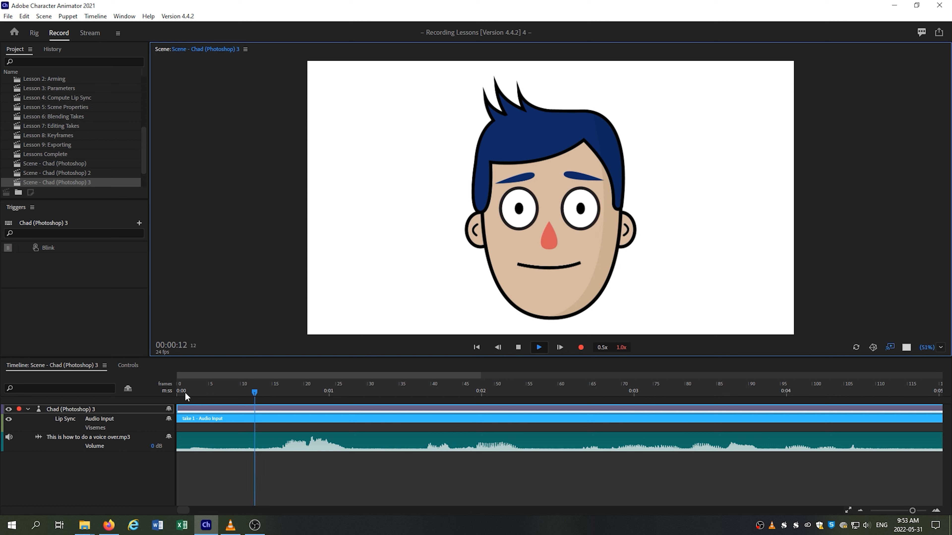
pyautogui.press('space')
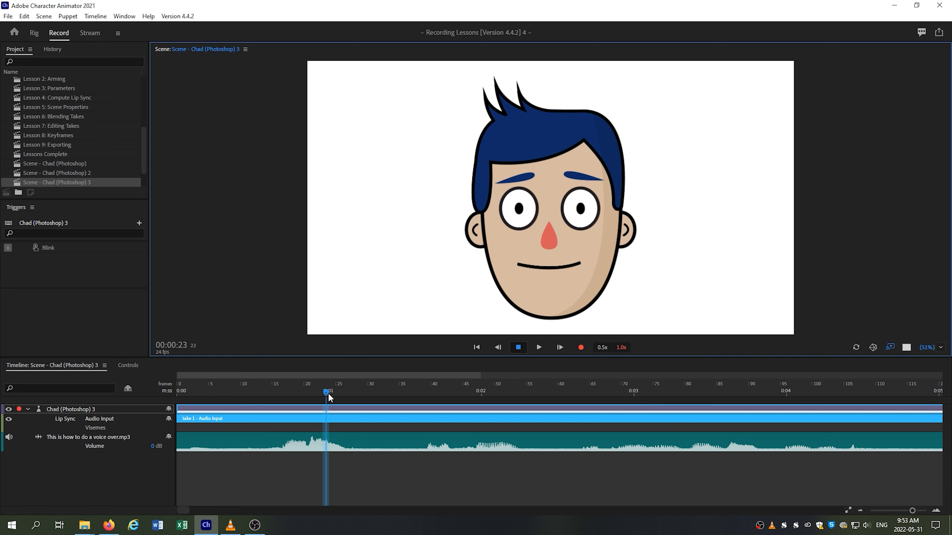
# Add consecutive L (th), Aa (i) and S visemes over the first word from about frame 16, shortening the L and Aa visemes.
pyautogui.moveTo(328, 398); pyautogui.dragTo(269, 401)
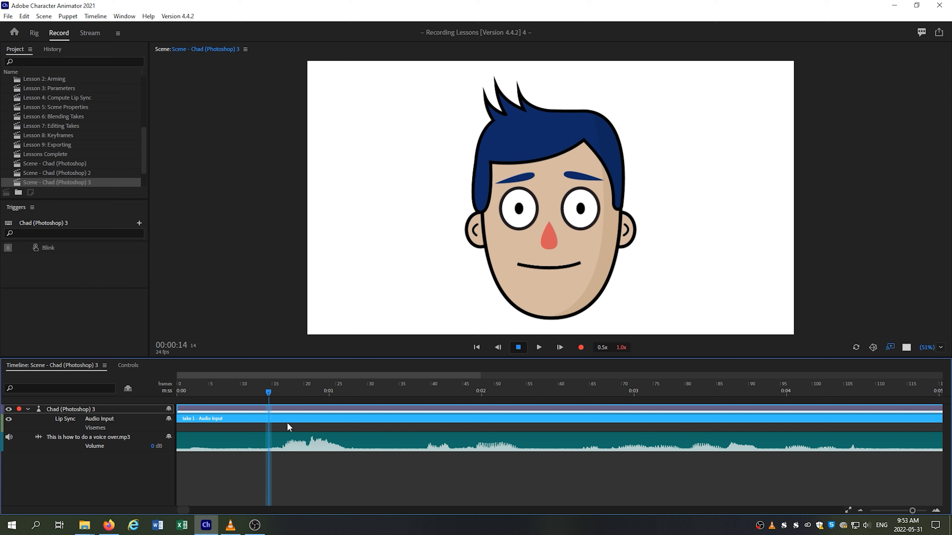
pyautogui.rightClick(284, 426)
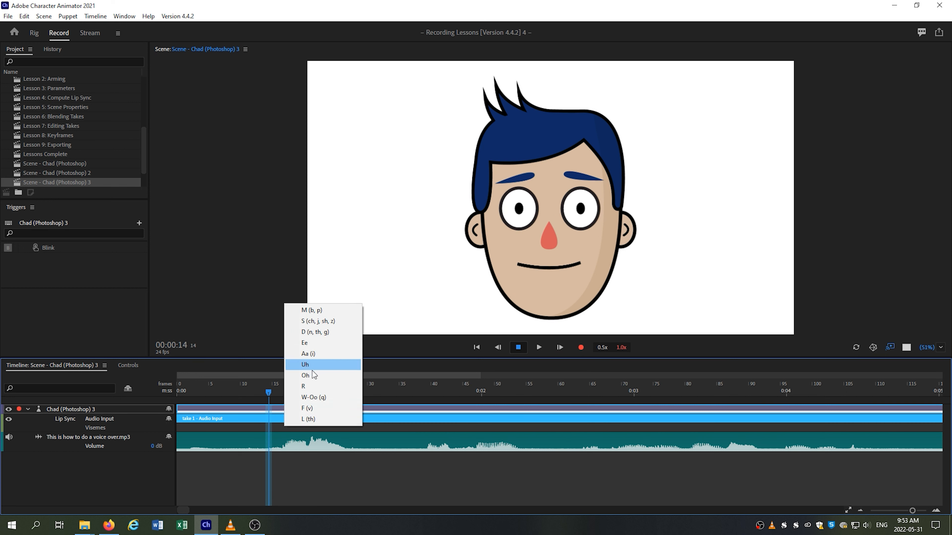
pyautogui.click(308, 419)
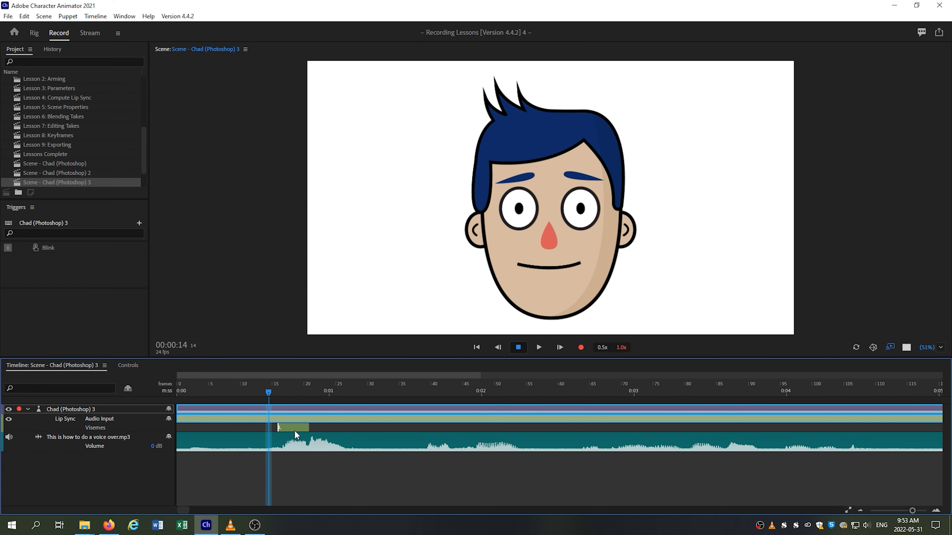
pyautogui.moveTo(309, 428); pyautogui.dragTo(303, 427)
pyautogui.rightClick(307, 428)
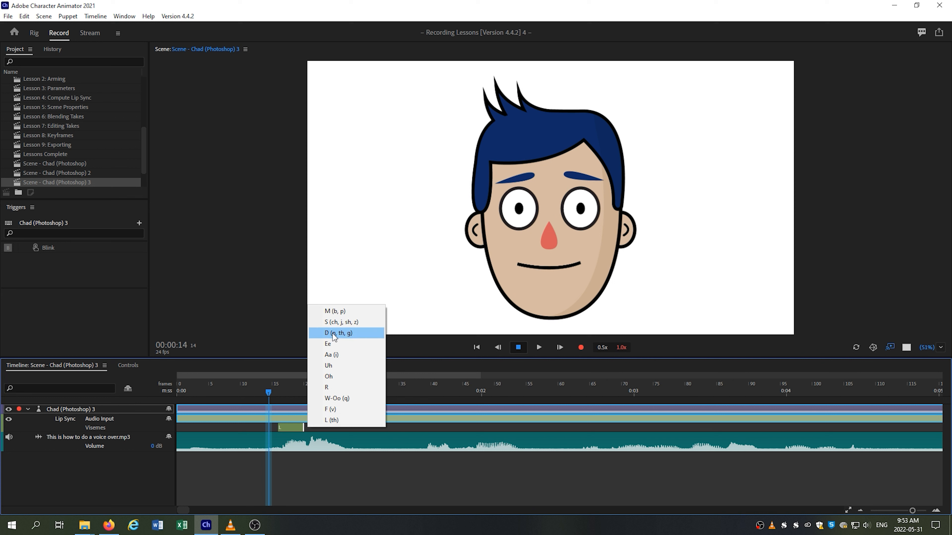
pyautogui.click(337, 355)
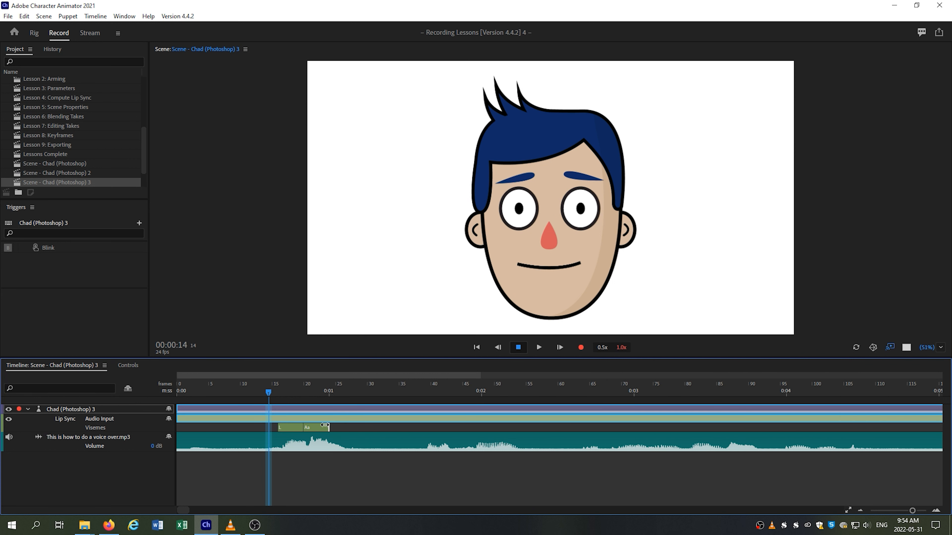
pyautogui.rightClick(328, 426)
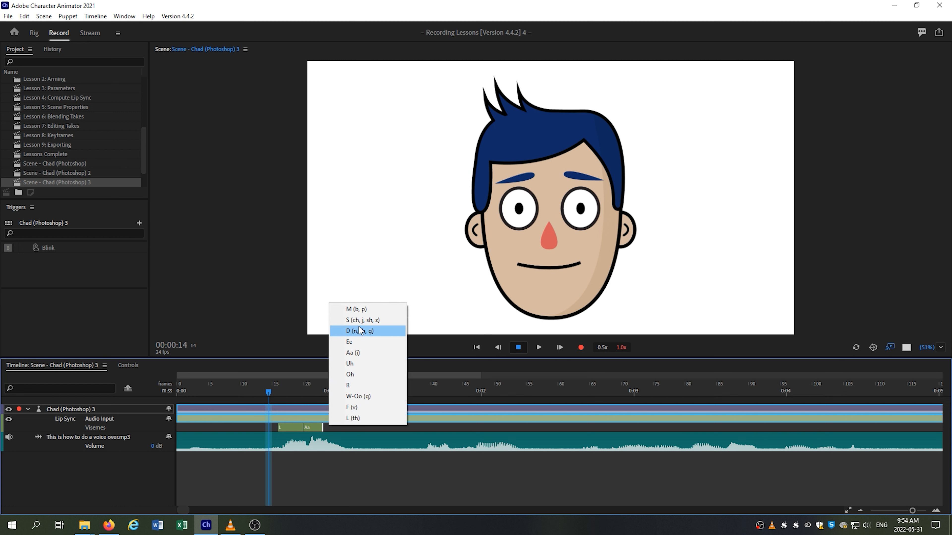
pyautogui.click(353, 321)
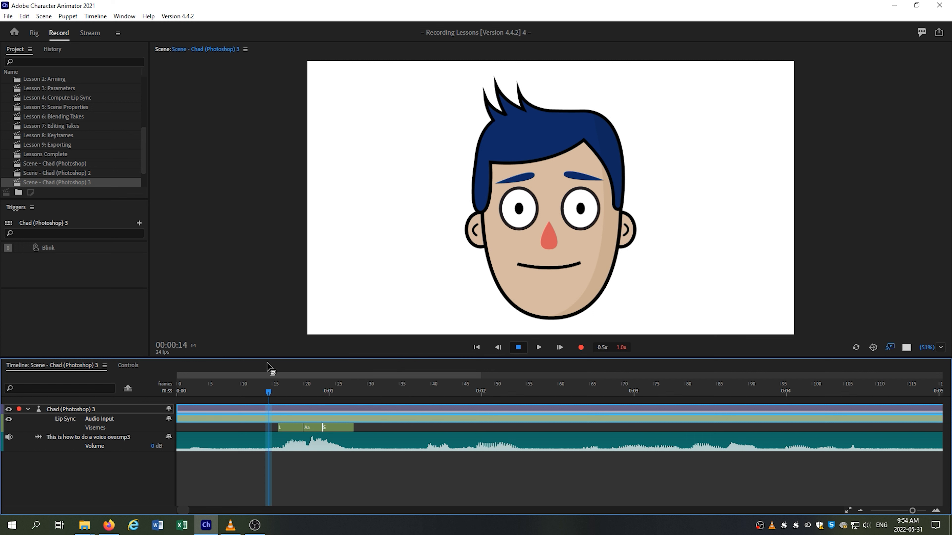
# Play back the first word's new visemes from frame 12 to check the mouth movement.
pyautogui.moveTo(269, 396); pyautogui.dragTo(259, 400)
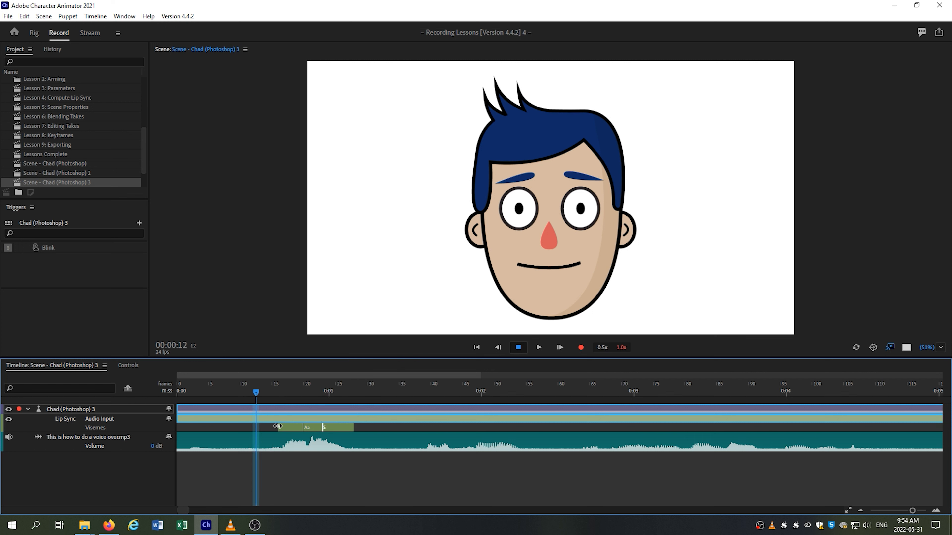
pyautogui.press('space')
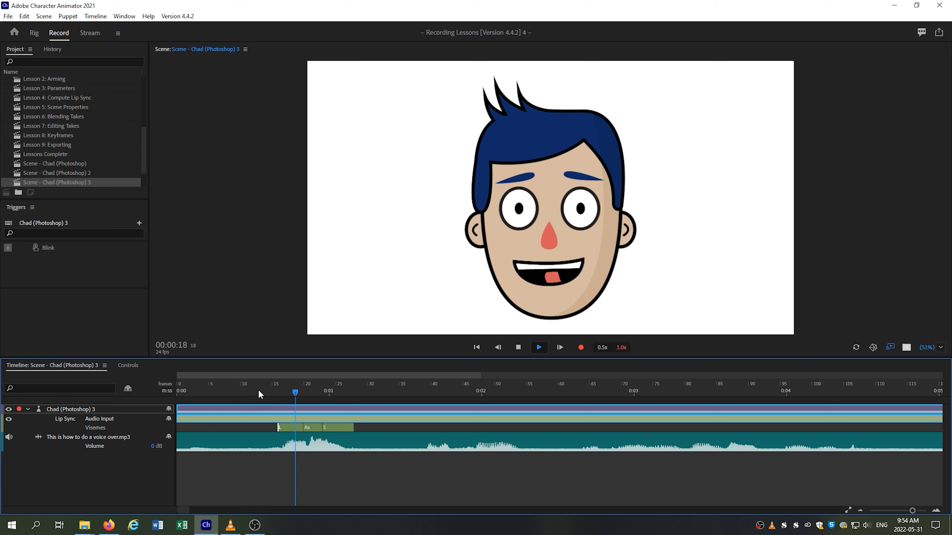
pyautogui.press('space')
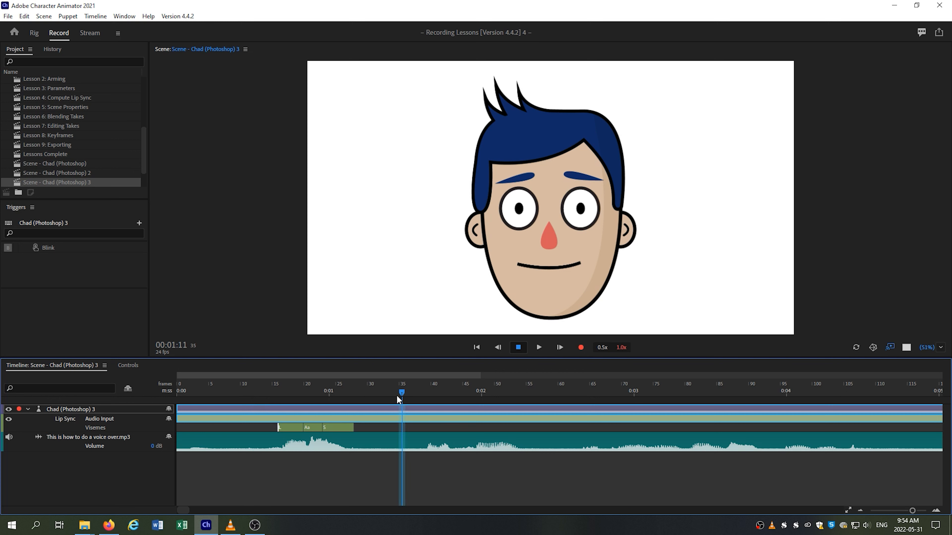
# Play the voice-over from frame 13 through the first word to locate where the second word begins.
pyautogui.moveTo(396, 395); pyautogui.dragTo(264, 409)
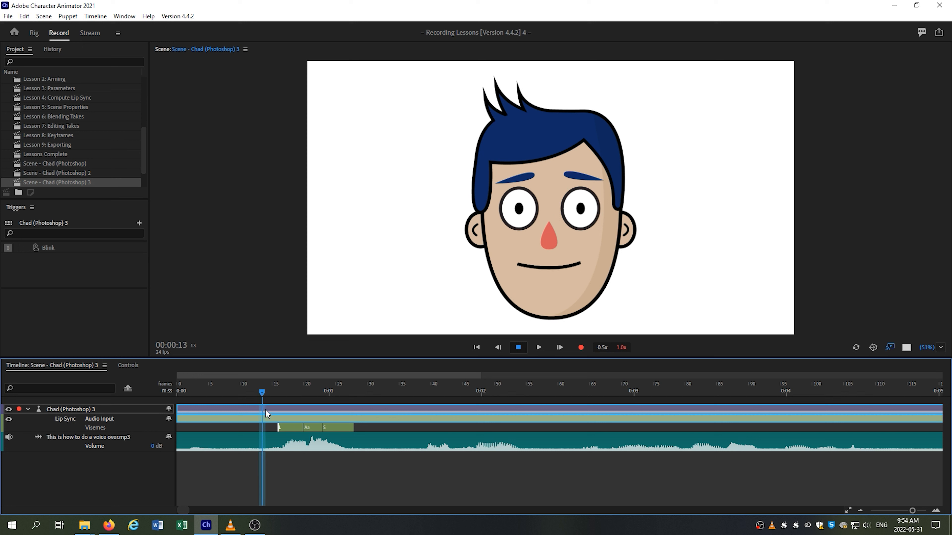
pyautogui.press('space')
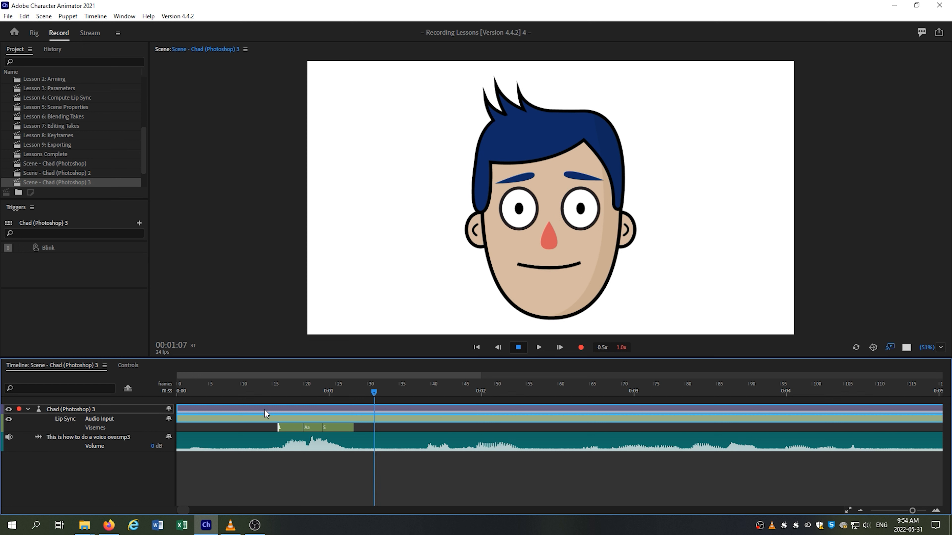
pyautogui.press('space')
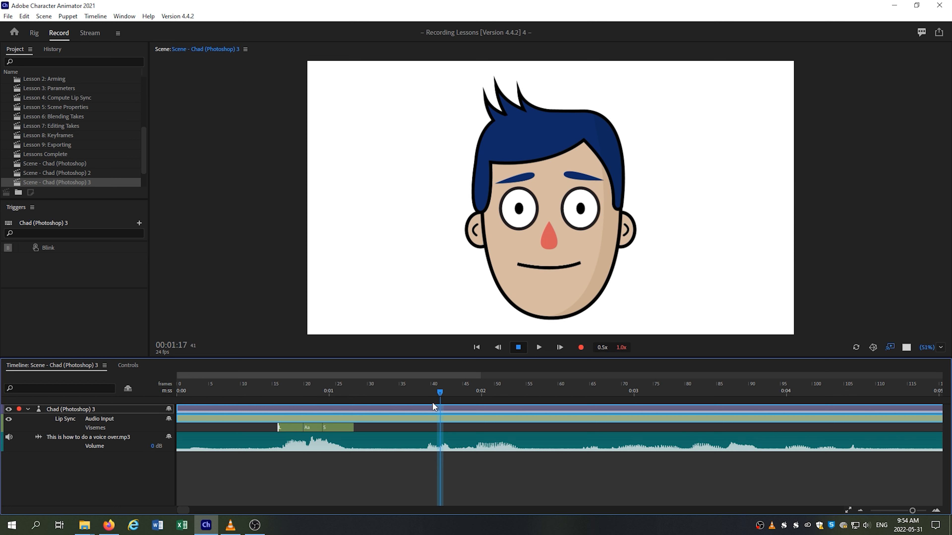
# Add consecutive Aa (i) and S visemes over the second word from about frame 38, shortening each to about three frames.
pyautogui.moveTo(444, 392); pyautogui.dragTo(423, 396)
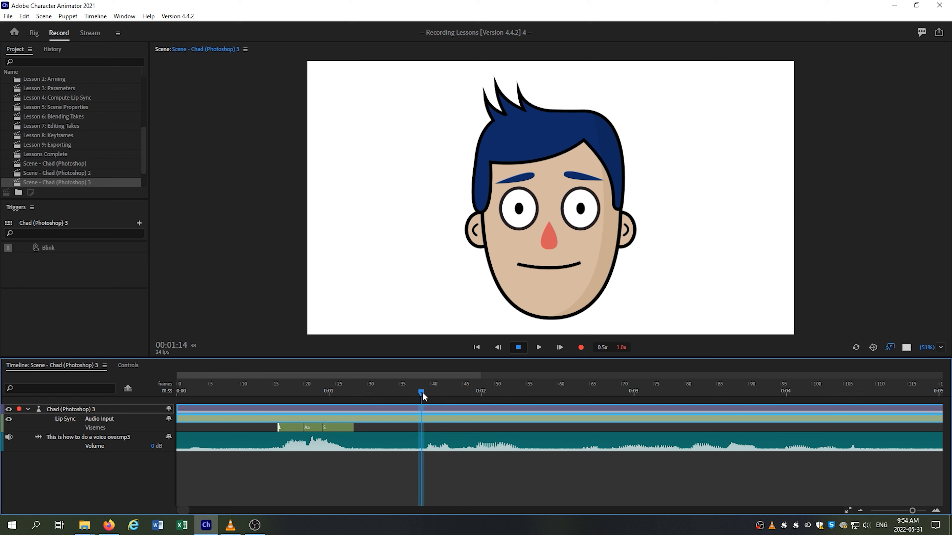
pyautogui.rightClick(429, 426)
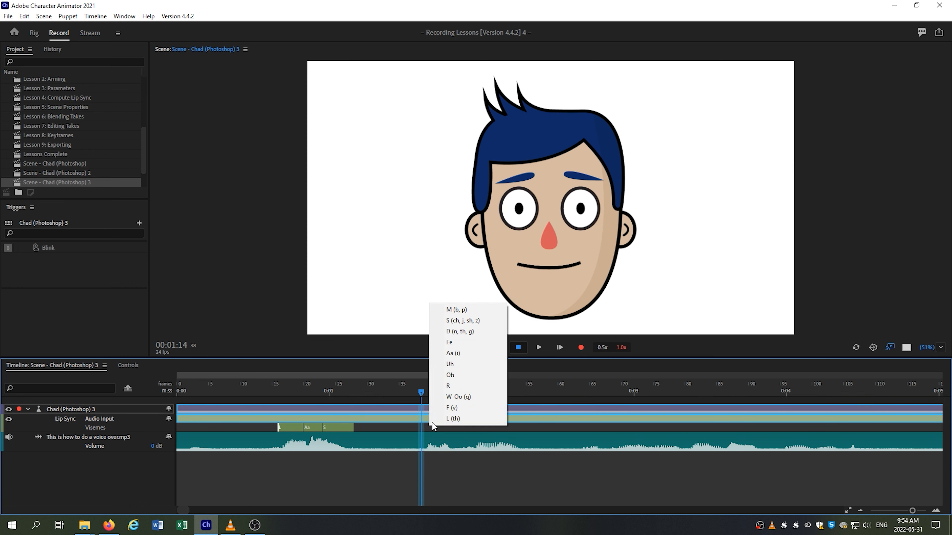
pyautogui.click(461, 354)
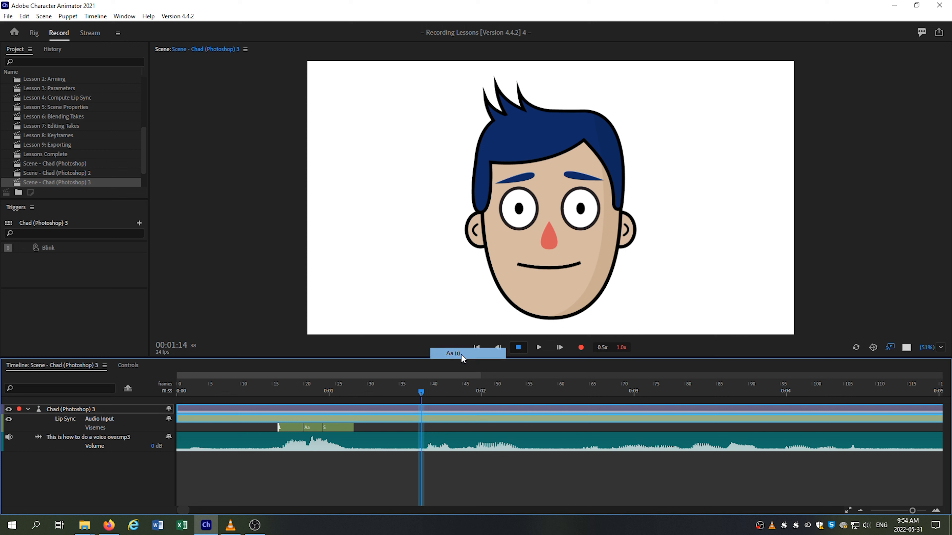
pyautogui.moveTo(438, 428); pyautogui.dragTo(432, 426)
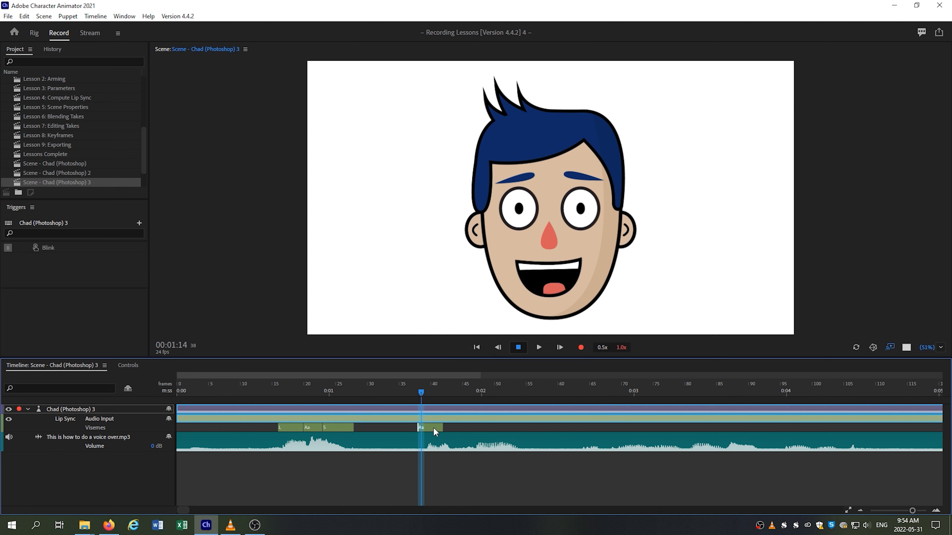
pyautogui.press('space')
pyautogui.press('space')
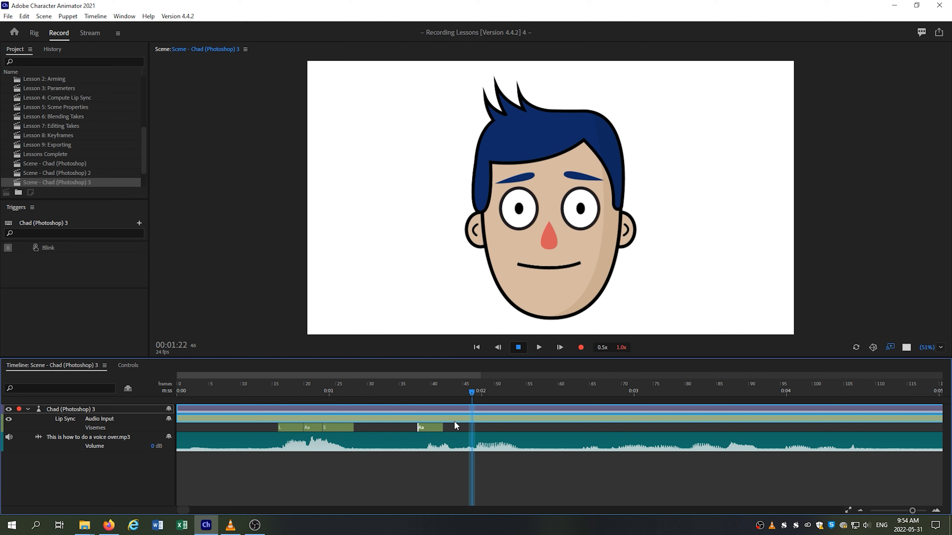
pyautogui.rightClick(452, 427)
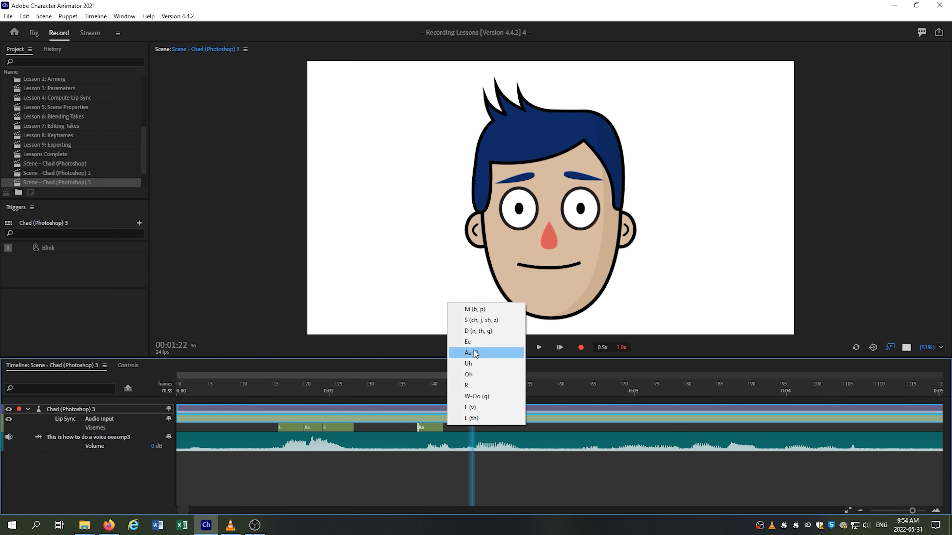
pyautogui.click(474, 320)
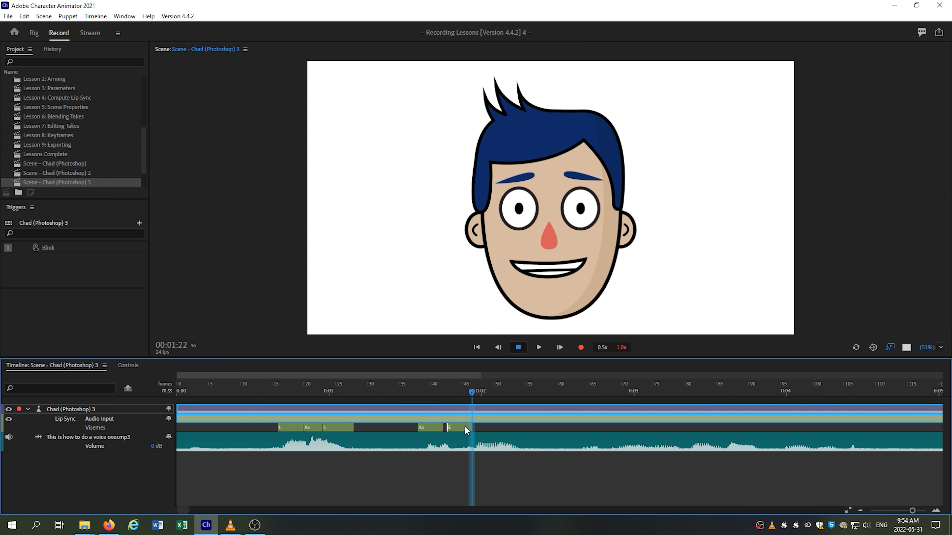
pyautogui.moveTo(461, 425); pyautogui.dragTo(464, 428)
# Listen to the third word and add Oh and W-Oo visemes over it, with Oh at about frames 47–49 and W-Oo ending near frame 53.
pyautogui.press('space')
pyautogui.rightClick(477, 426)
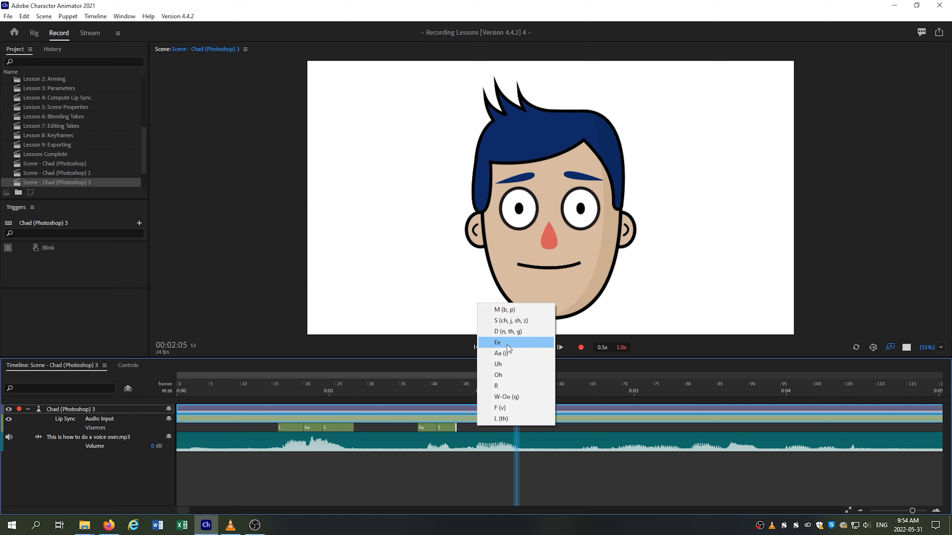
pyautogui.click(498, 375)
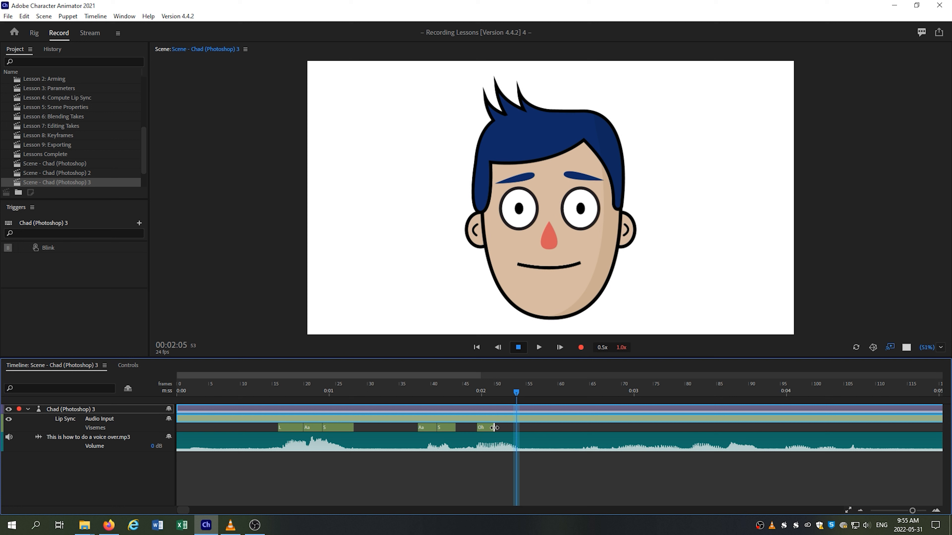
pyautogui.click(494, 428)
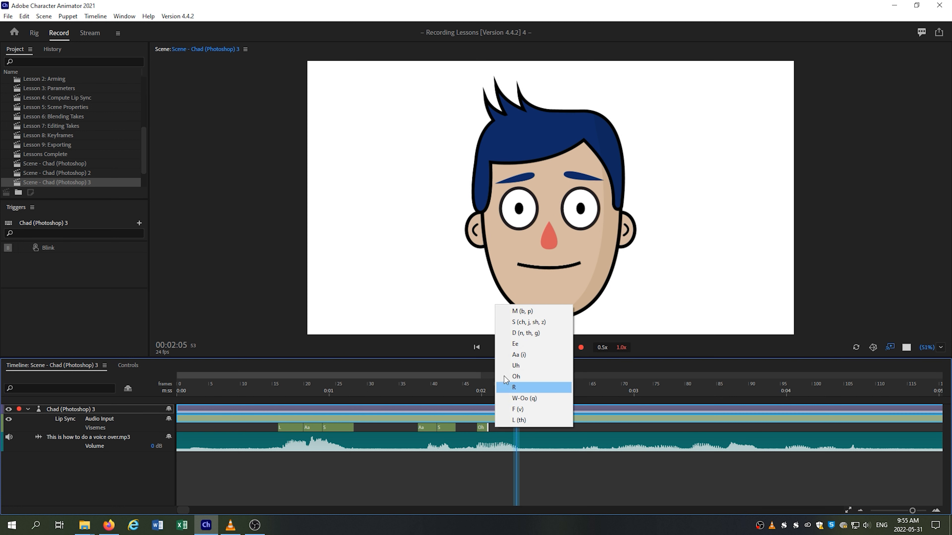
pyautogui.click(525, 398)
pyautogui.moveTo(500, 427); pyautogui.dragTo(514, 428)
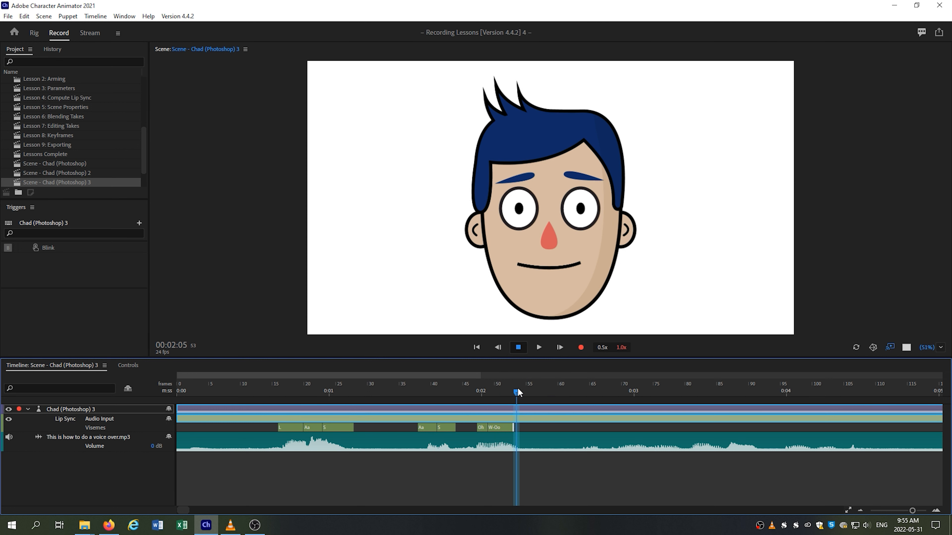
# Play back the second and third words from about frame 35 to check the mouth movement.
pyautogui.moveTo(517, 392); pyautogui.dragTo(403, 394)
pyautogui.press('space')
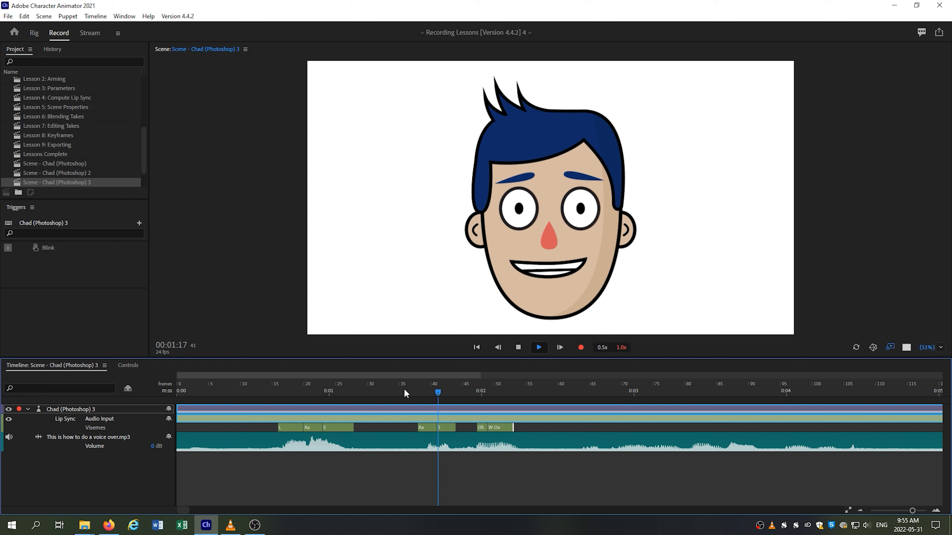
pyautogui.press('space')
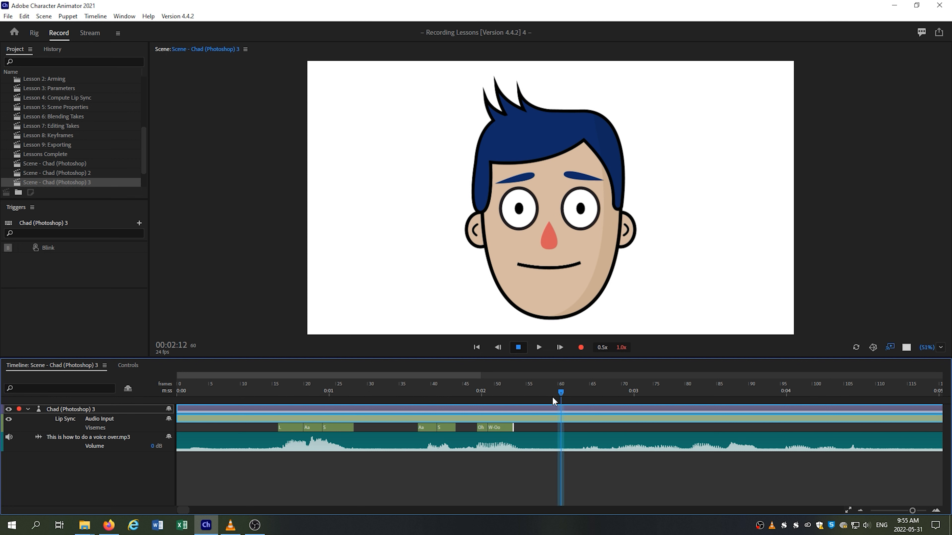
# Listen to the fourth word and add an Uh viseme over it around frames 64 to 68.
pyautogui.press('space')
pyautogui.press('space')
pyautogui.rightClick(587, 428)
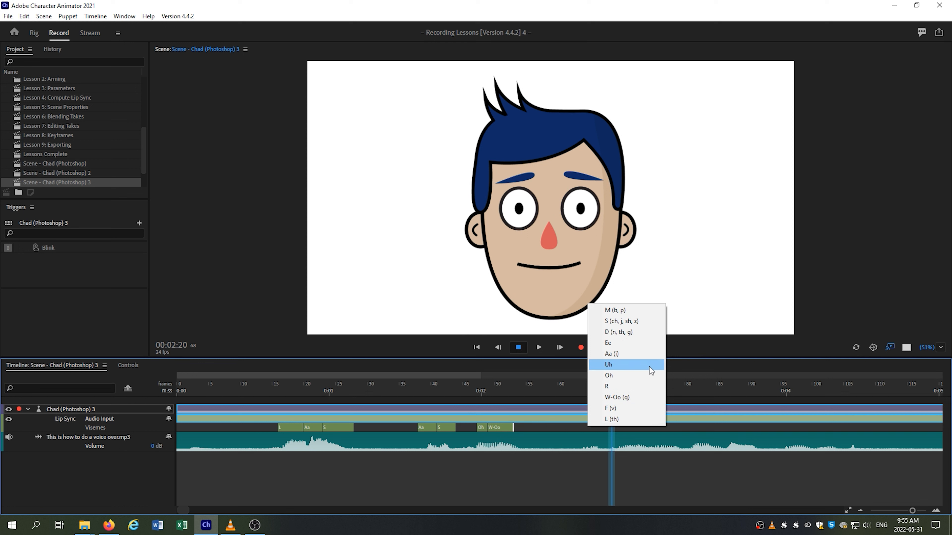
pyautogui.click(629, 365)
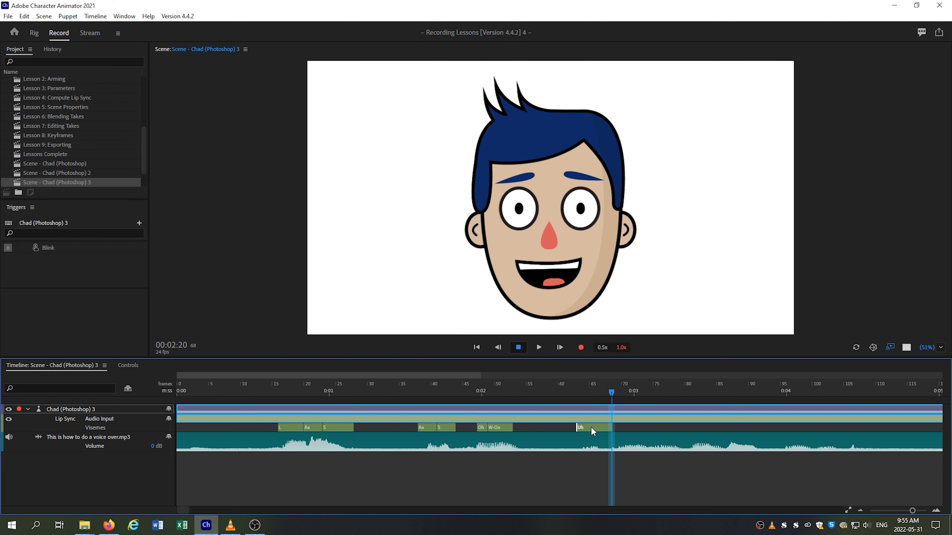
# Listen on and add consecutive D and Oh visemes from about frame 71, ending D near frame 75 and Oh near frame 78.
pyautogui.press('space')
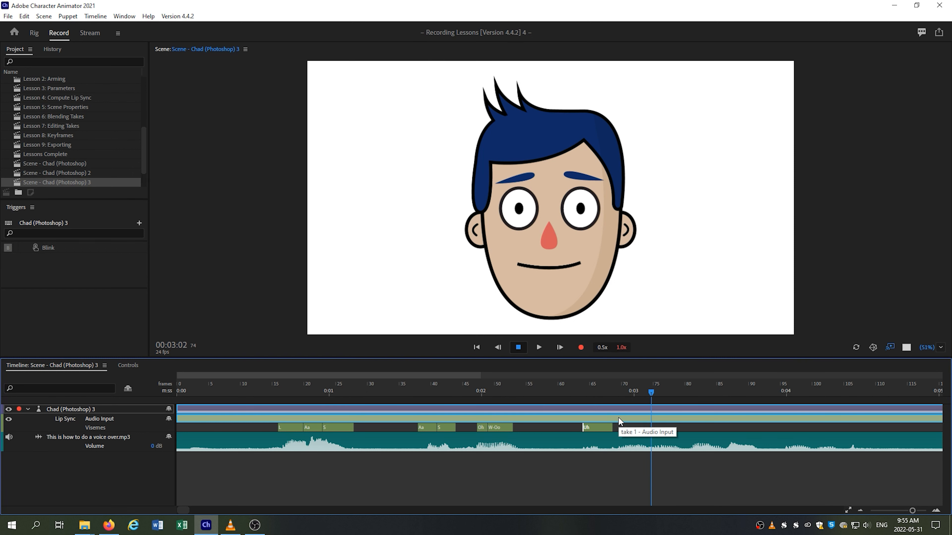
pyautogui.rightClick(638, 427)
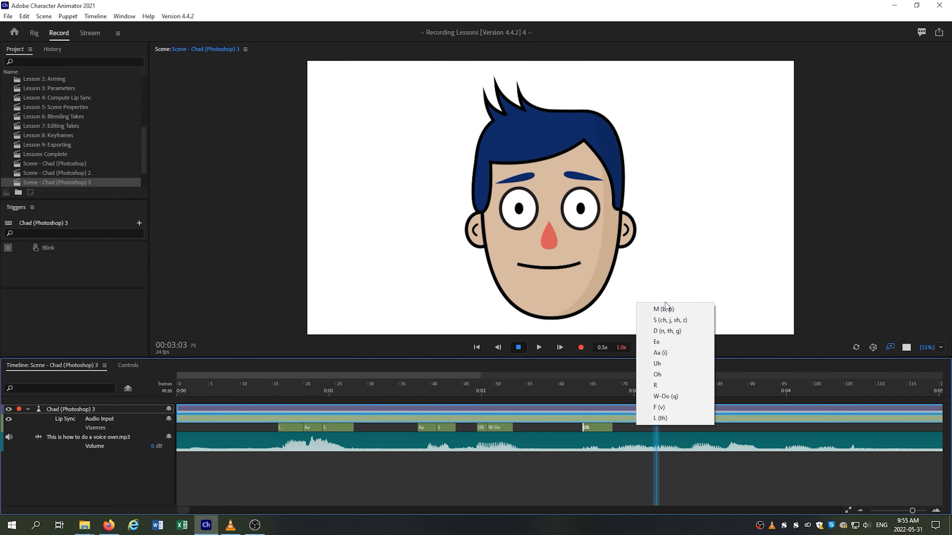
pyautogui.click(666, 331)
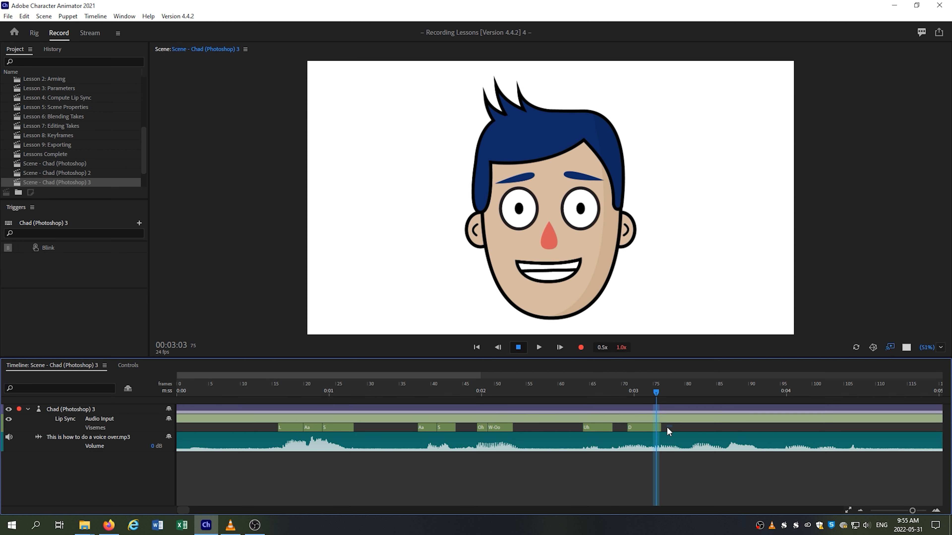
pyautogui.moveTo(661, 427); pyautogui.dragTo(653, 430)
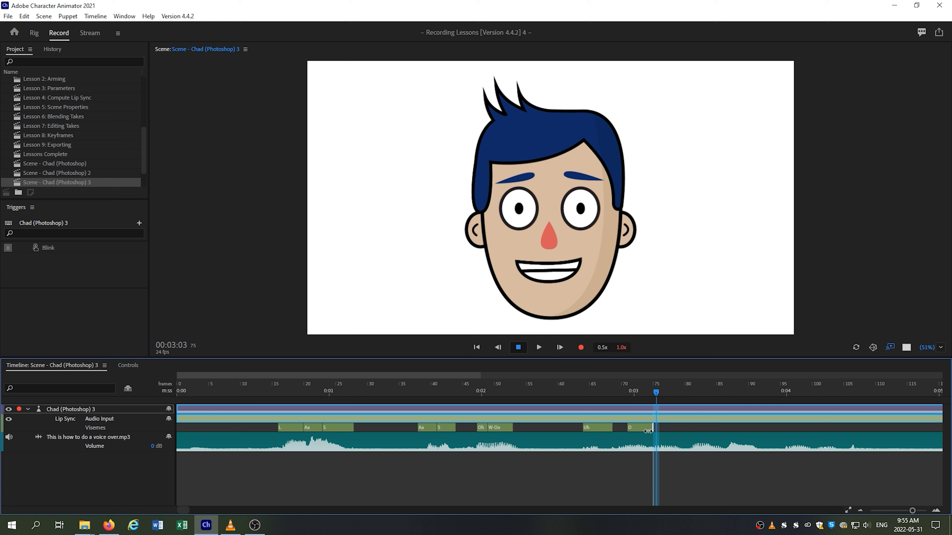
pyautogui.rightClick(658, 427)
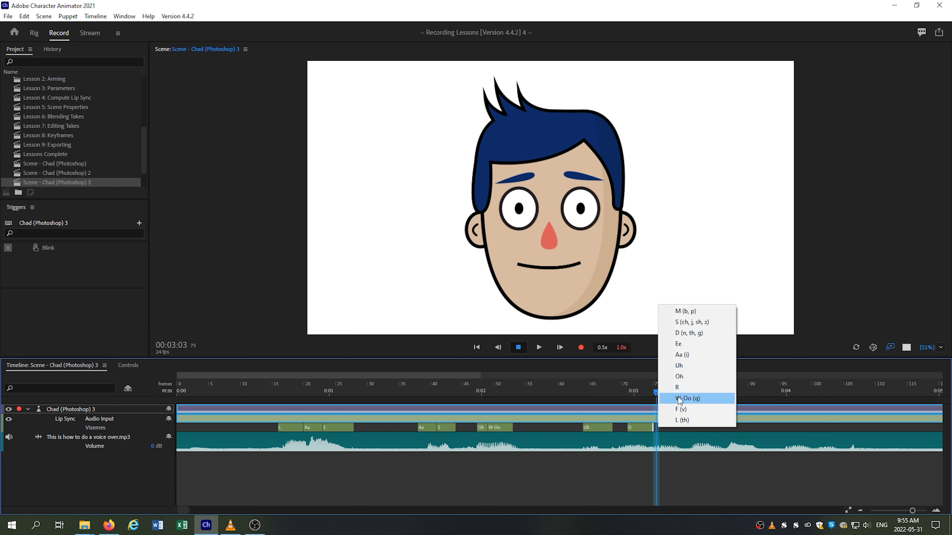
pyautogui.click(685, 376)
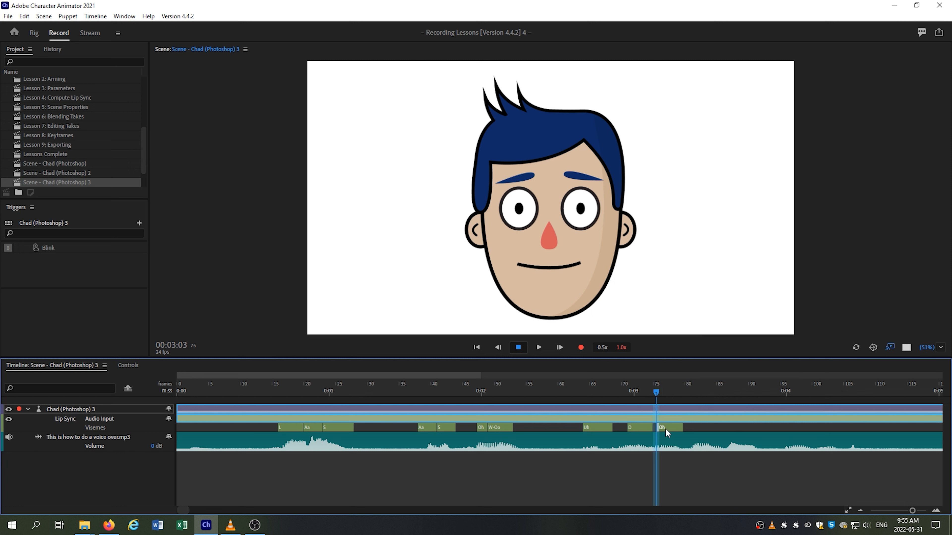
pyautogui.moveTo(659, 428); pyautogui.dragTo(670, 429)
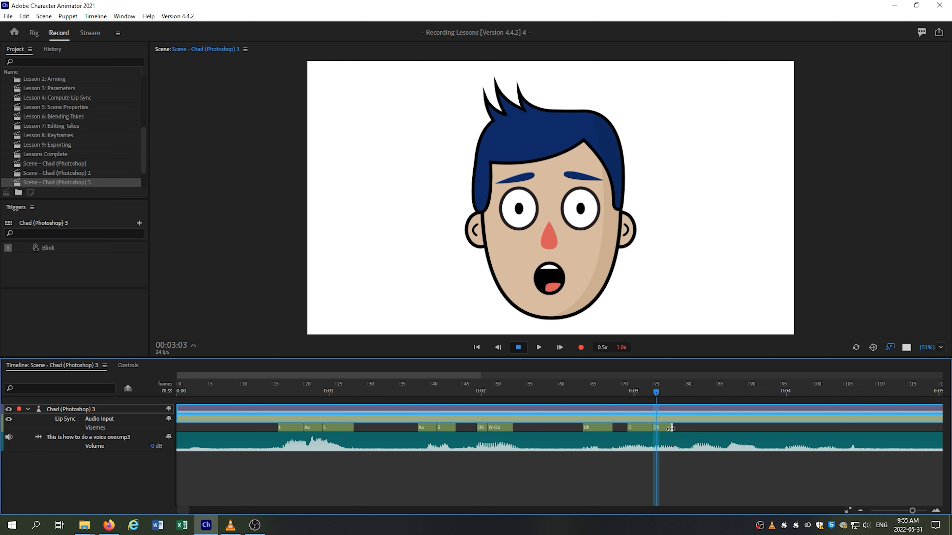
# Play back the Uh, D and Oh visemes from frame 58 and listen on into the following word.
pyautogui.moveTo(646, 393); pyautogui.dragTo(547, 394)
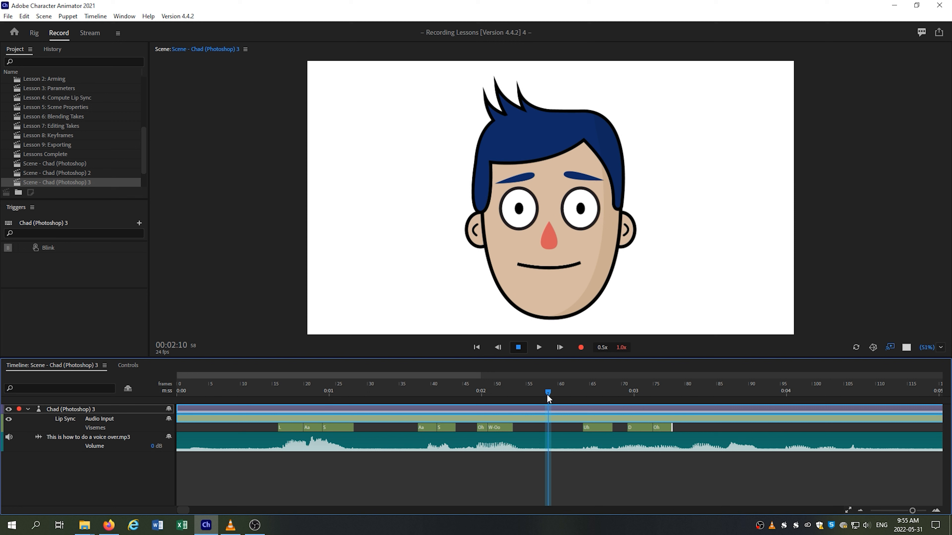
pyautogui.press('space')
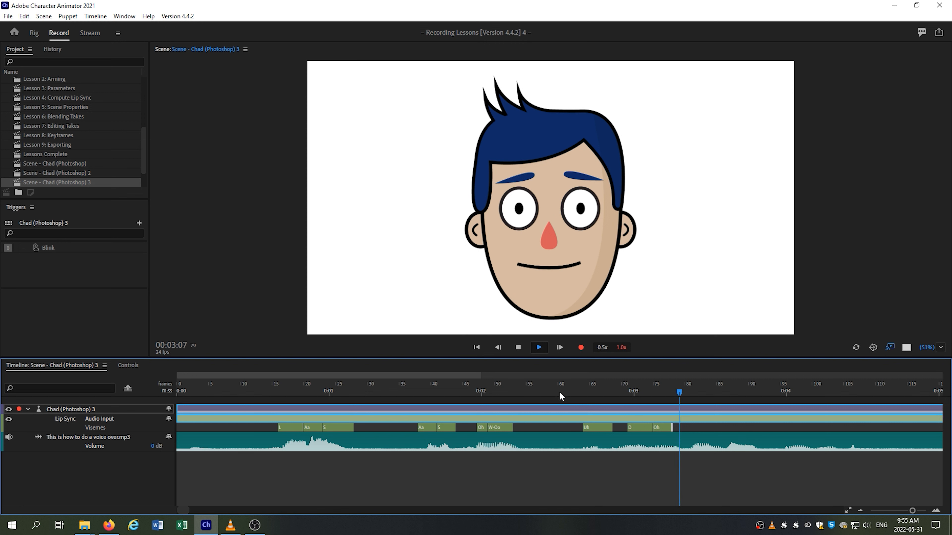
pyautogui.press('space')
# Add an Aa (i) viseme from about frame 81 and shorten it to end near frame 85.
pyautogui.rightClick(699, 425)
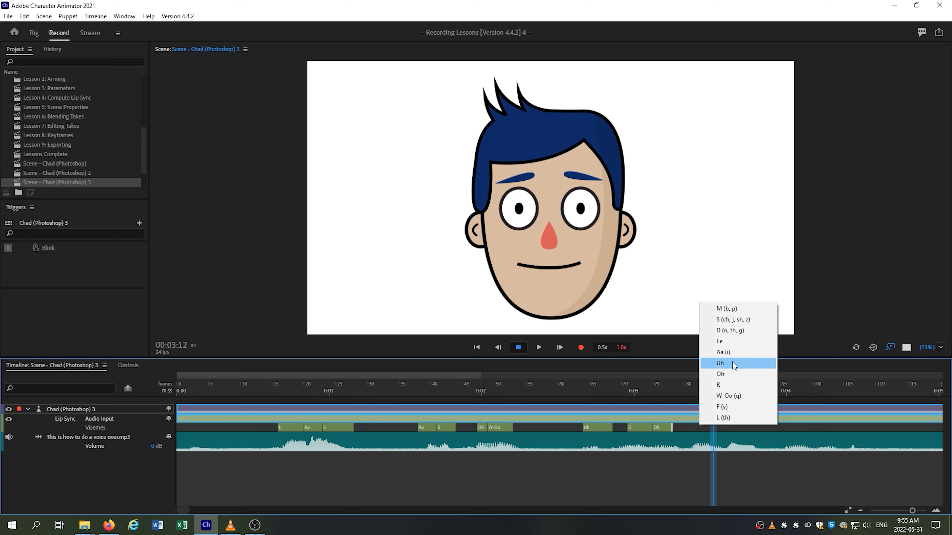
pyautogui.click(735, 352)
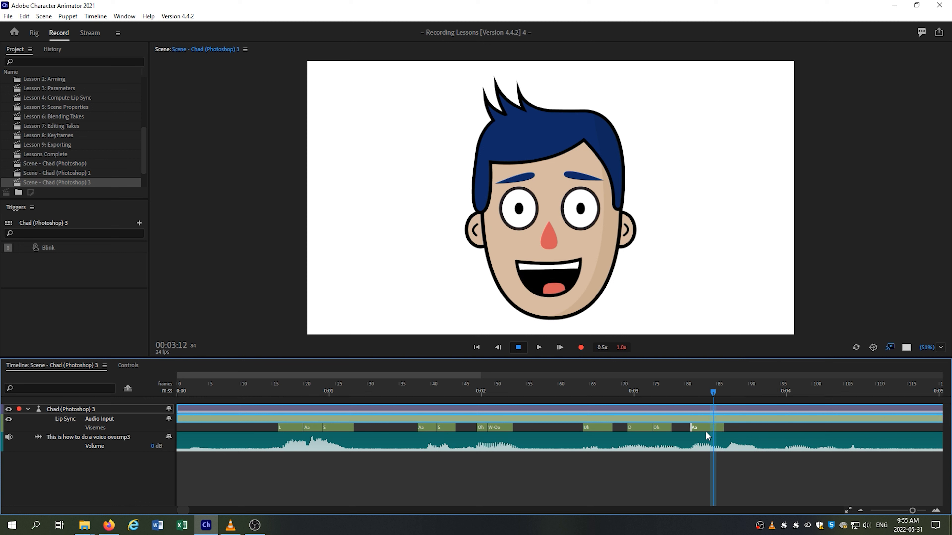
pyautogui.moveTo(721, 425); pyautogui.dragTo(726, 394)
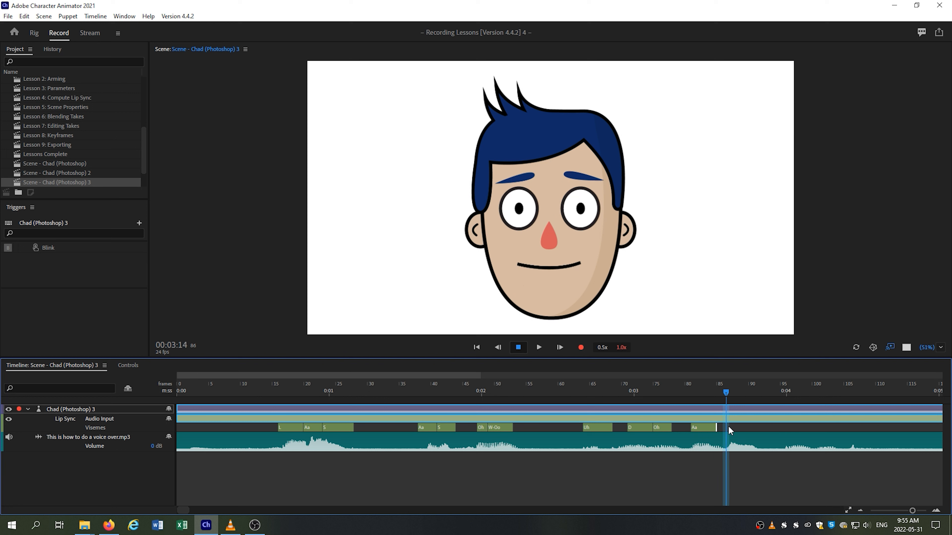
# Add F (v), Oh and S visemes from about frame 86, shortening F to end near frame 88 and Oh near frame 91.
pyautogui.rightClick(728, 426)
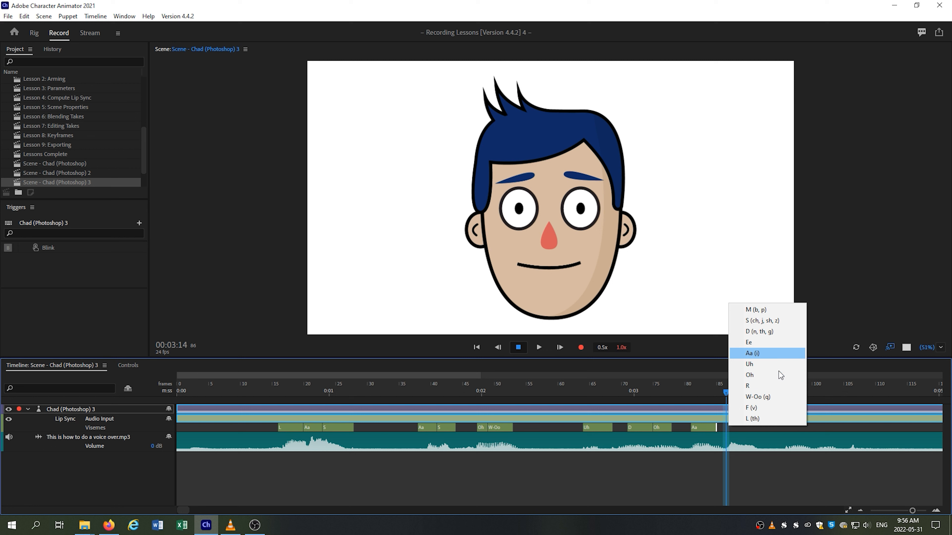
pyautogui.click(774, 407)
pyautogui.moveTo(740, 431); pyautogui.dragTo(735, 430)
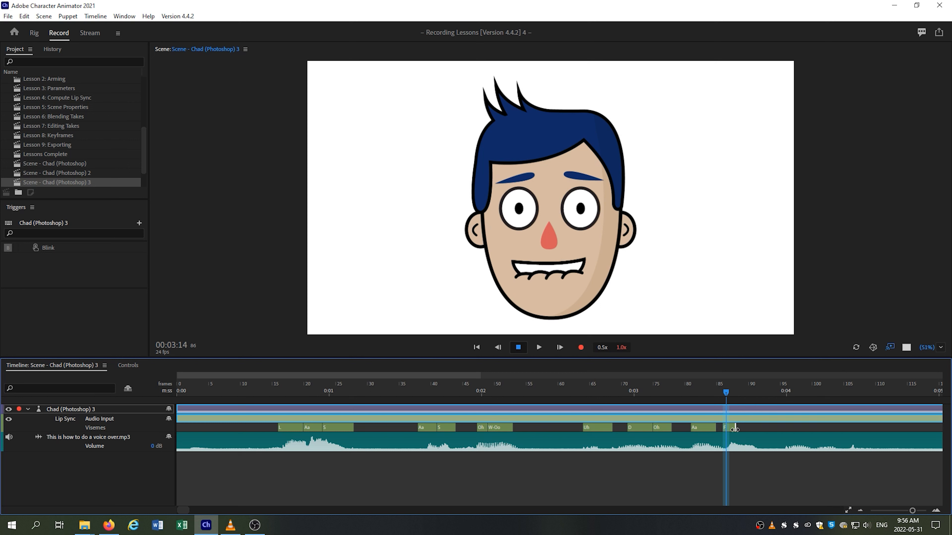
pyautogui.rightClick(743, 427)
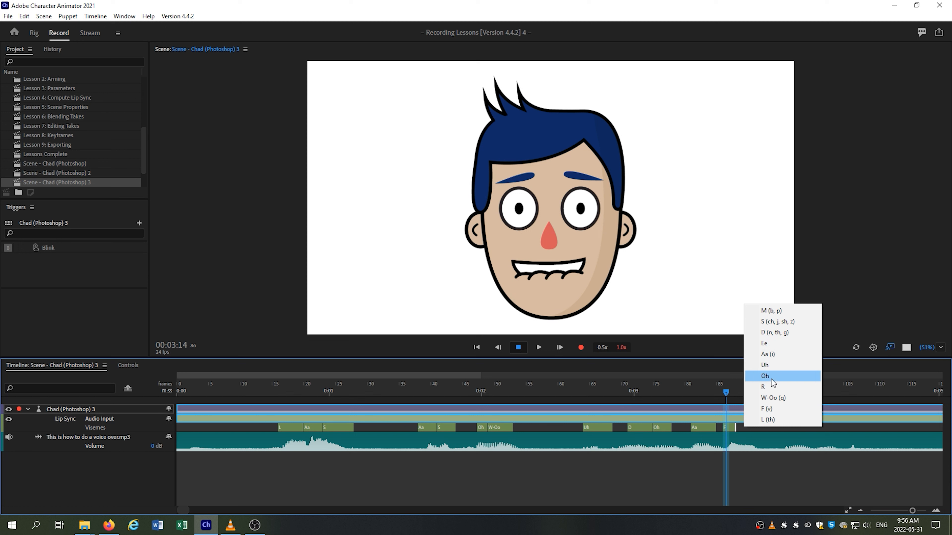
pyautogui.click(771, 380)
pyautogui.moveTo(759, 417)
pyautogui.mouseDown()
pyautogui.moveTo(738, 427)
pyautogui.moveTo(740, 419)
pyautogui.moveTo(769, 428)
pyautogui.moveTo(752, 428)
pyautogui.mouseUp()
pyautogui.rightClick(758, 427)
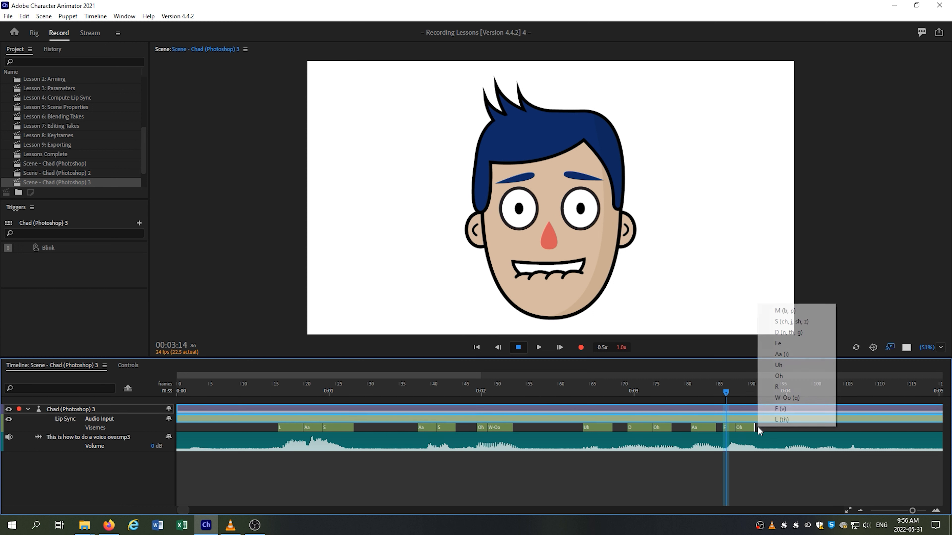
pyautogui.click(791, 323)
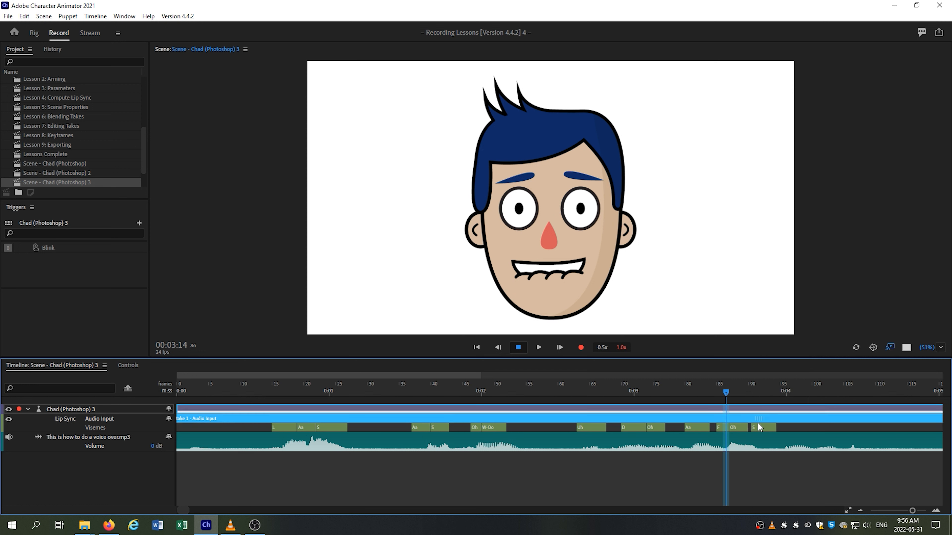
# Shorten the Oh viseme to end near frame 89 and the following S viseme to end near frame 91.
pyautogui.click(768, 428)
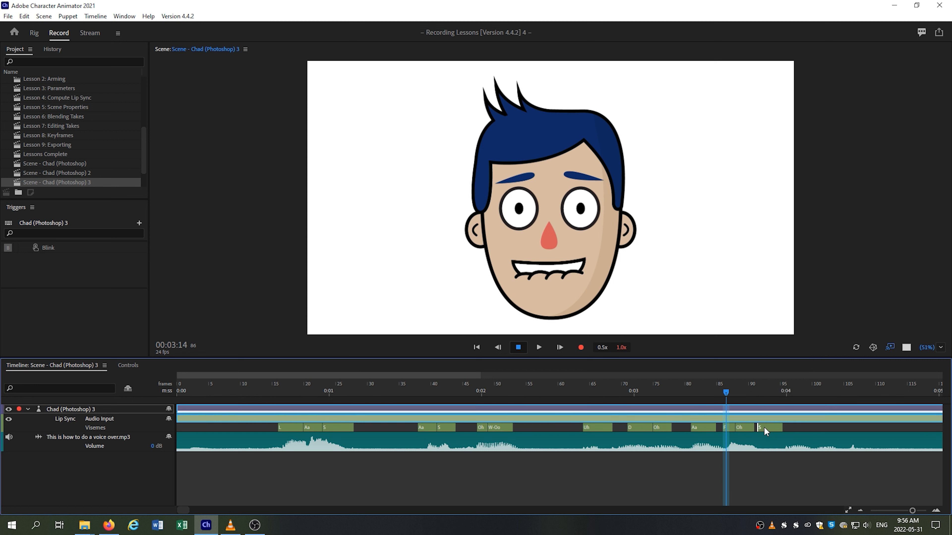
pyautogui.moveTo(782, 427); pyautogui.dragTo(728, 428)
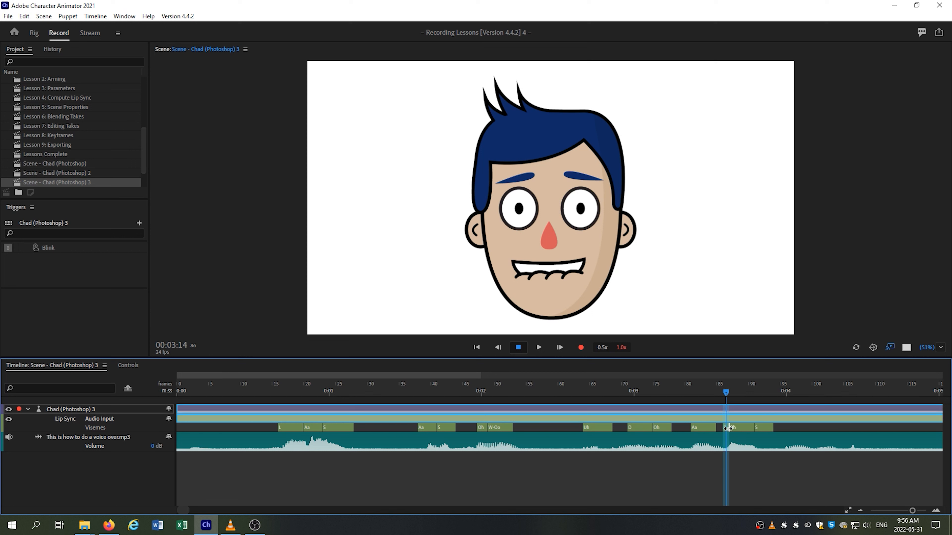
pyautogui.click(752, 429)
pyautogui.moveTo(772, 430); pyautogui.dragTo(759, 433)
# Add an Ee viseme directly after S, adjusting it to run from about frame 90 to about frame 93.
pyautogui.rightClick(766, 426)
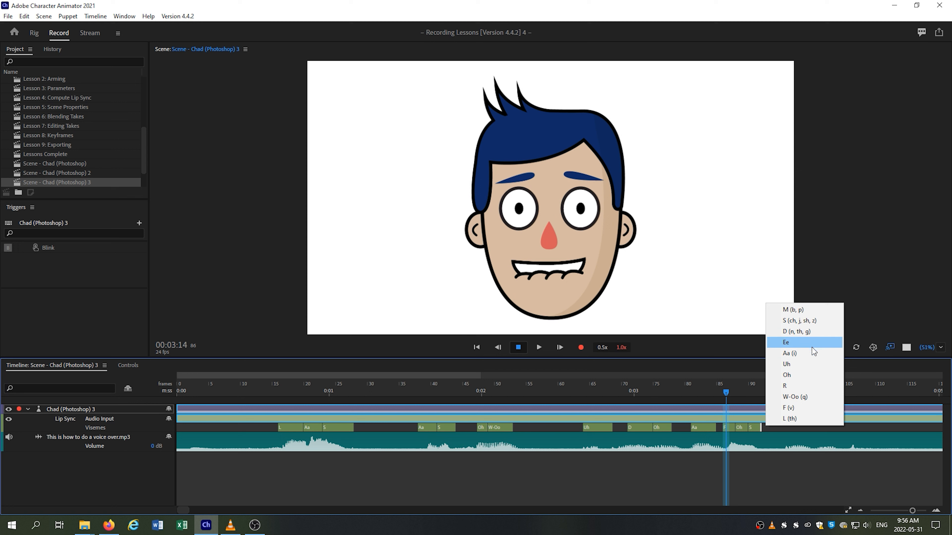
pyautogui.click(809, 341)
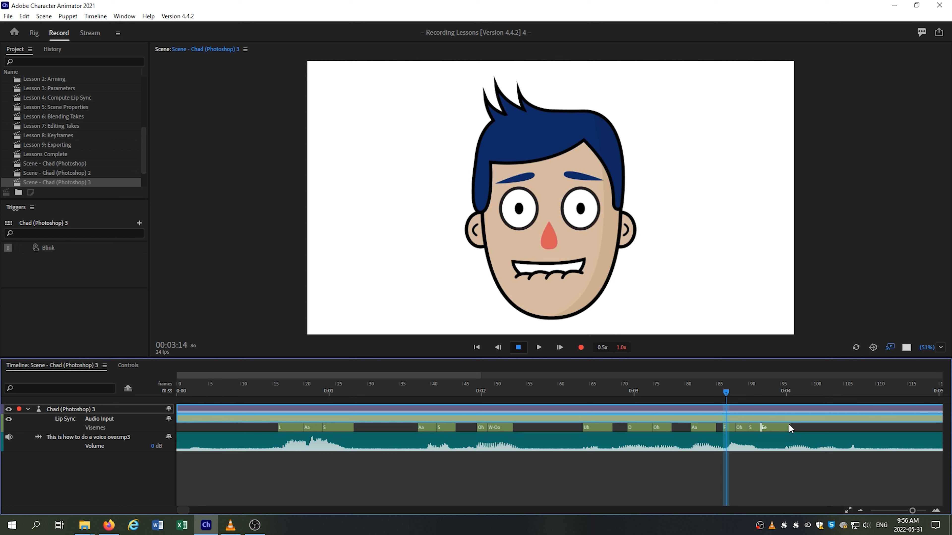
pyautogui.moveTo(789, 428); pyautogui.dragTo(755, 428)
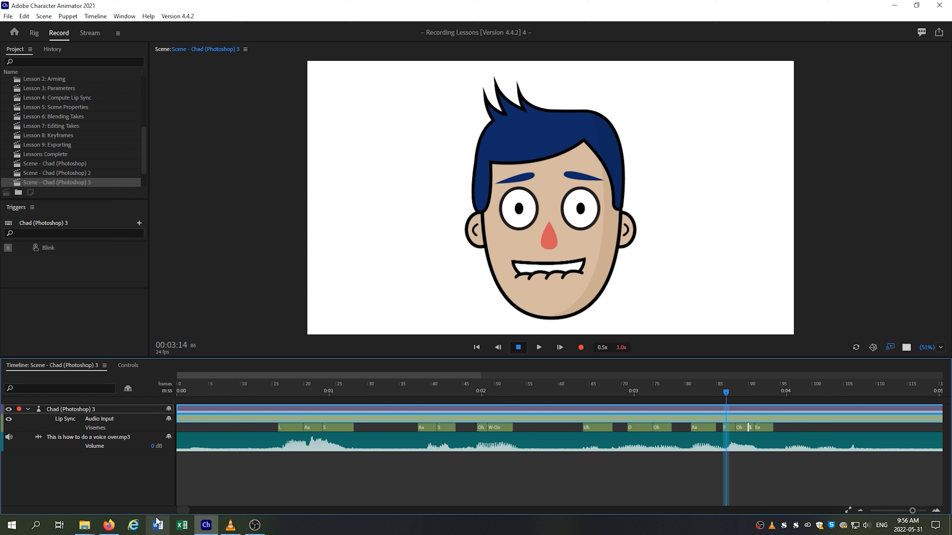
# Play back the F, Oh, S and Ee visemes from frame 86 and listen on into the next word.
pyautogui.moveTo(181, 509); pyautogui.dragTo(183, 508)
pyautogui.hotkey('alt', 'space')
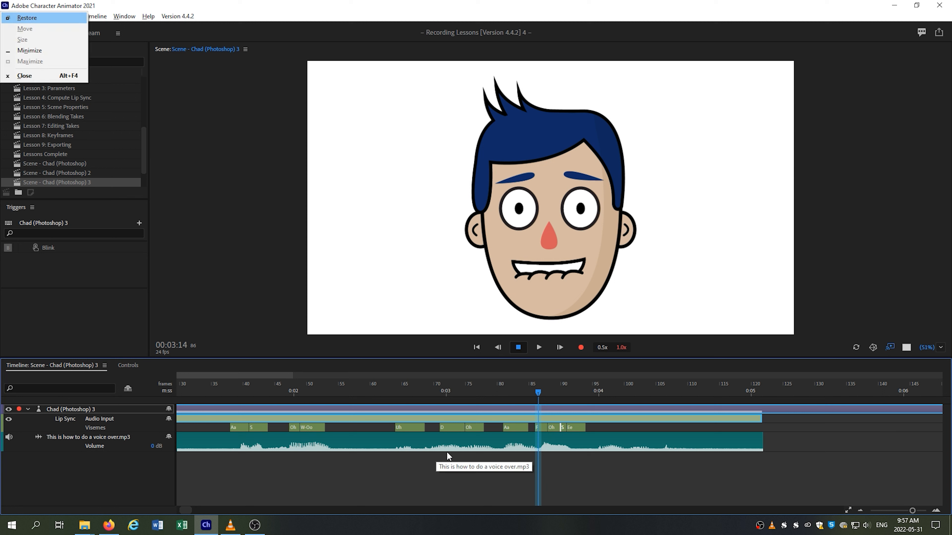
pyautogui.press('Escape')
pyautogui.click(546, 352)
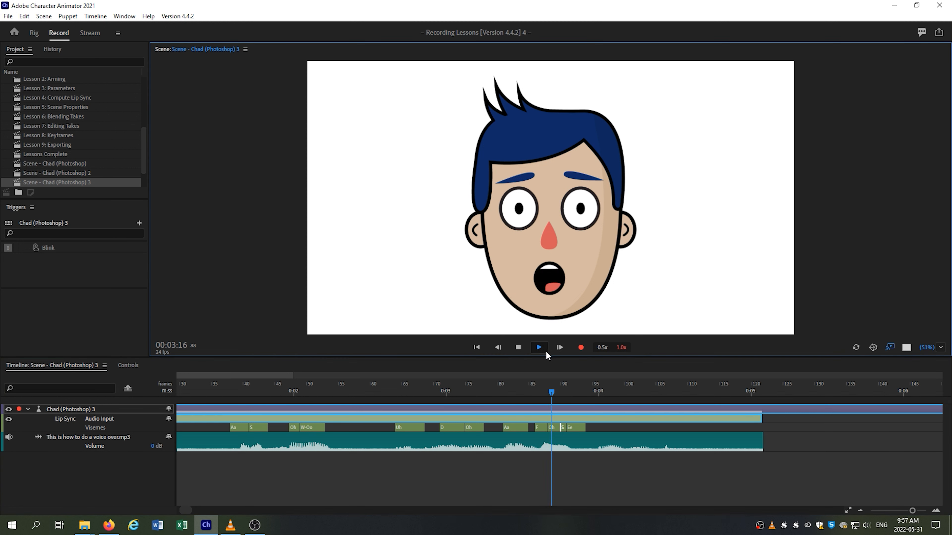
pyautogui.click(546, 351)
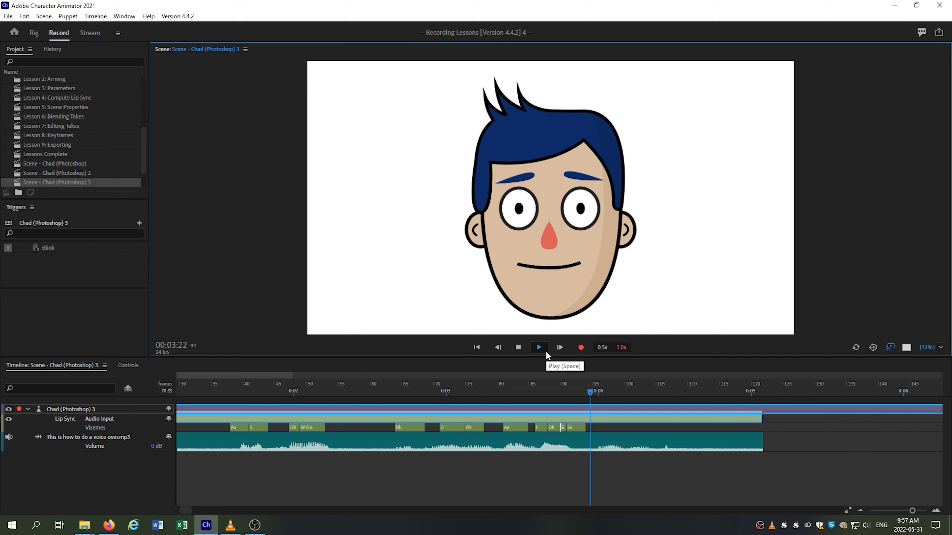
# Add consecutive Oh and F (v) visemes from about frame 96, ending Oh near frame 99 and F near frame 101.
pyautogui.rightClick(603, 423)
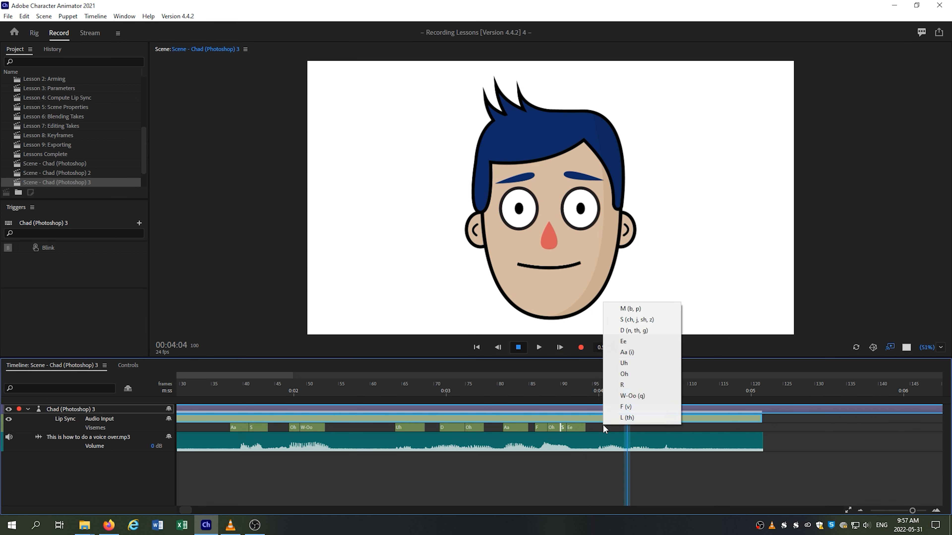
pyautogui.click(632, 371)
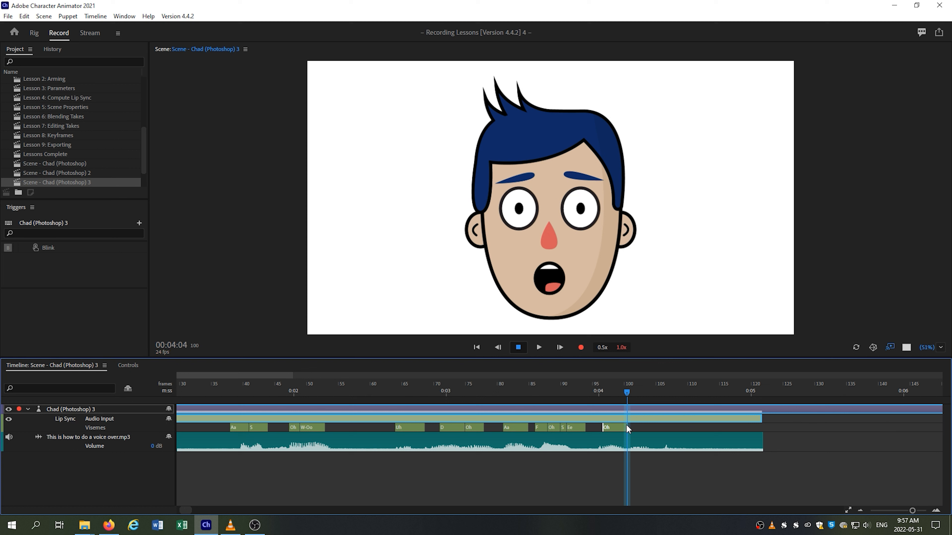
pyautogui.moveTo(627, 428); pyautogui.dragTo(624, 428)
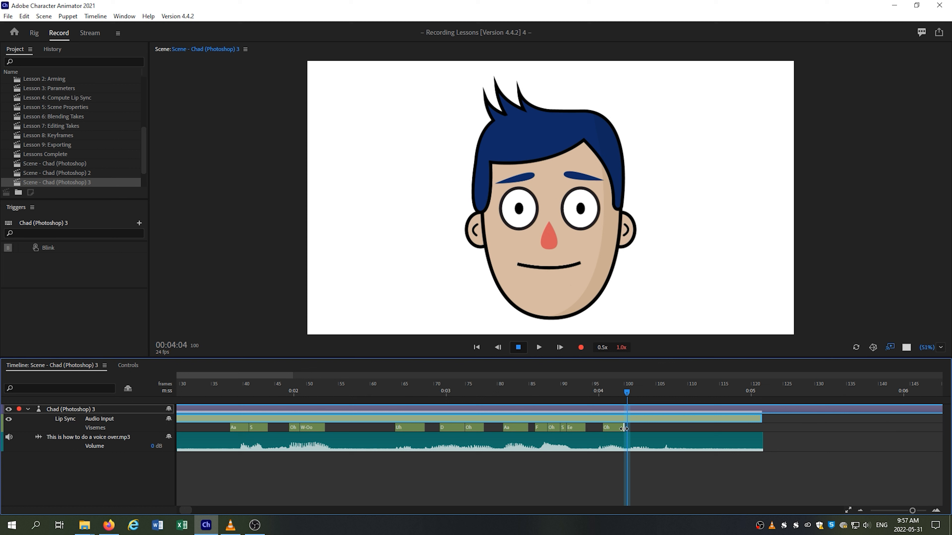
pyautogui.rightClick(630, 427)
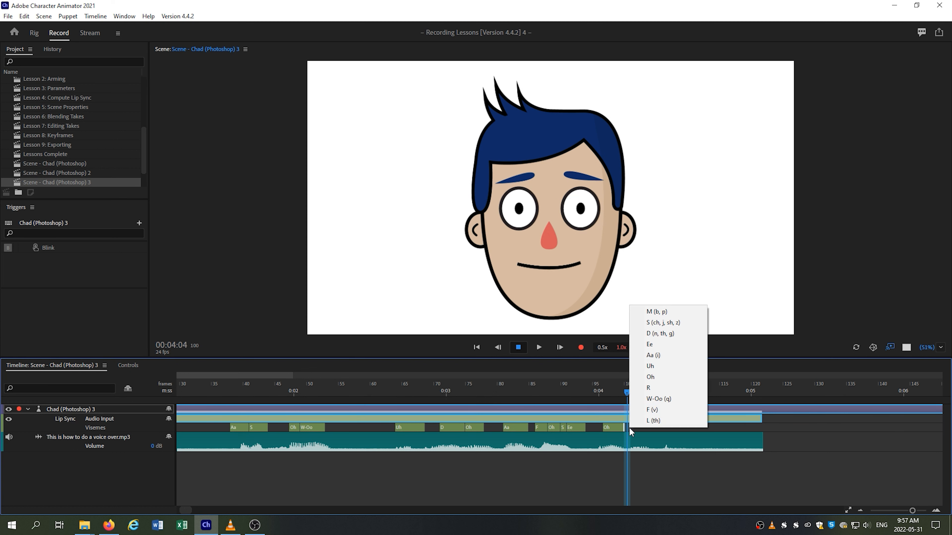
pyautogui.click(662, 410)
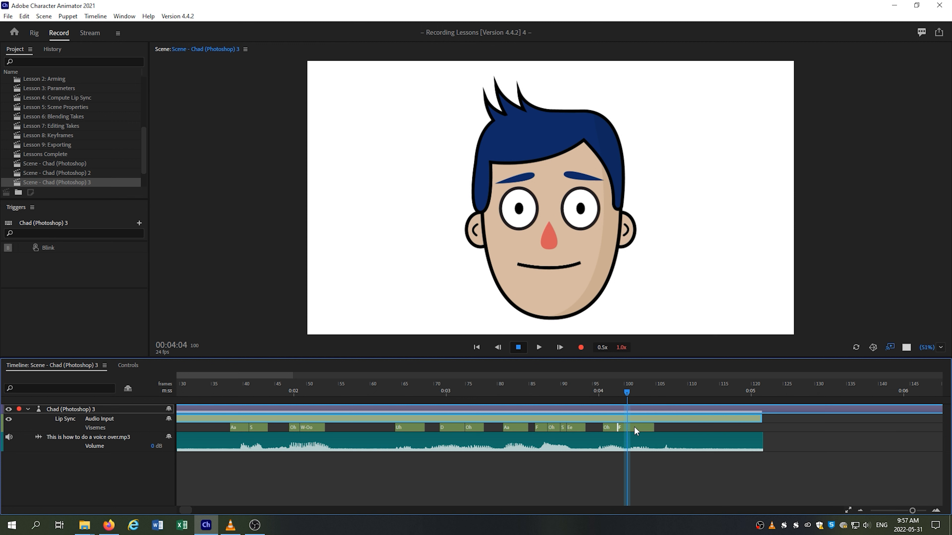
pyautogui.moveTo(629, 427); pyautogui.dragTo(624, 428)
pyautogui.press('space')
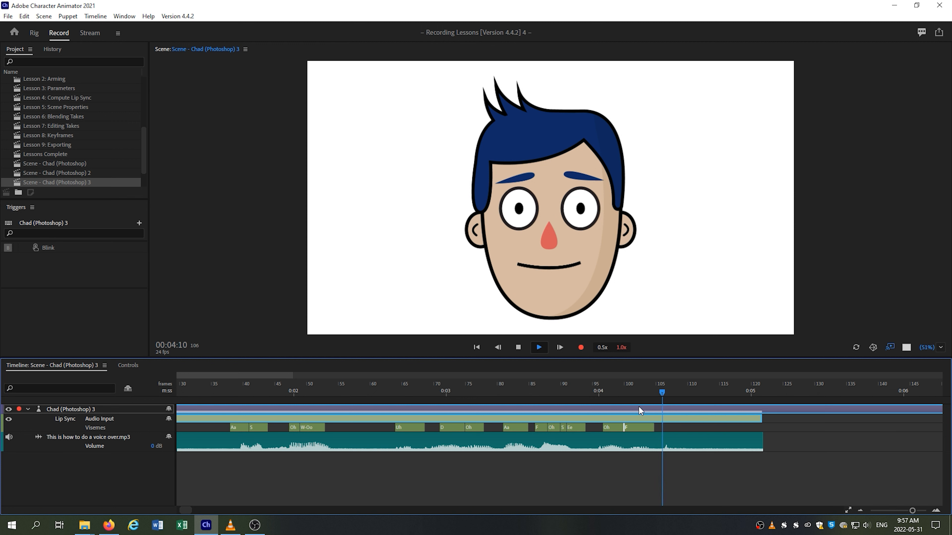
pyautogui.moveTo(655, 428); pyautogui.dragTo(637, 429)
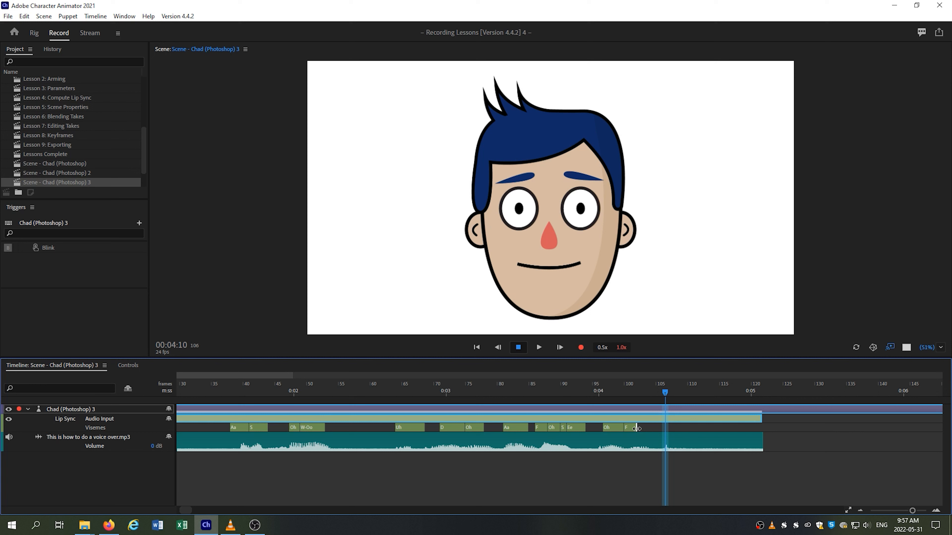
# Add consecutive Ee and R visemes directly after F, ending Ee near frame 104 and R near frame 106.
pyautogui.rightClick(645, 428)
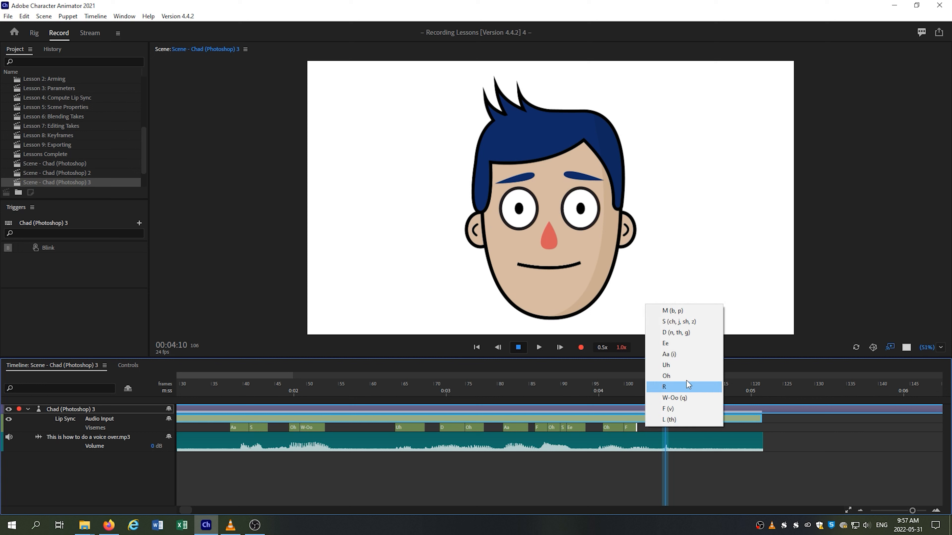
pyautogui.click(698, 348)
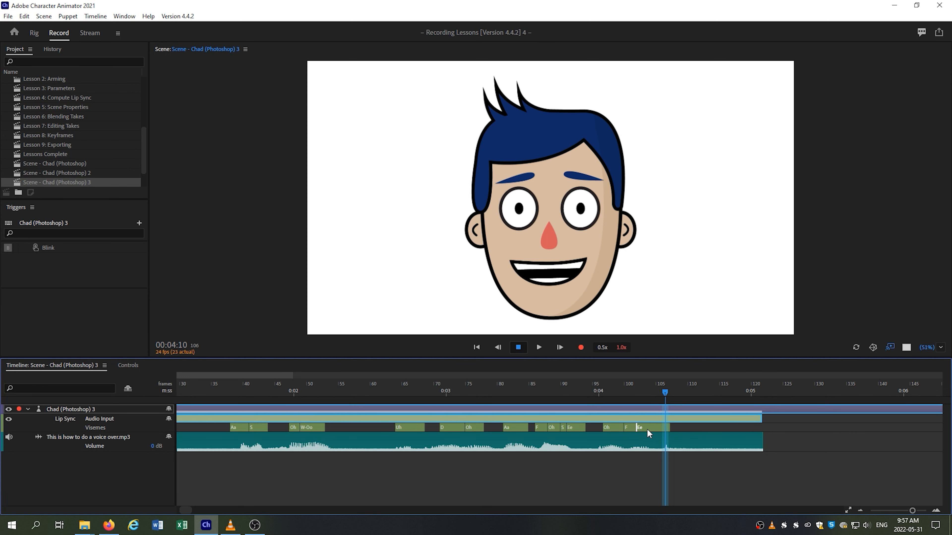
pyautogui.moveTo(668, 430); pyautogui.dragTo(656, 430)
pyautogui.rightClick(665, 430)
pyautogui.click(684, 387)
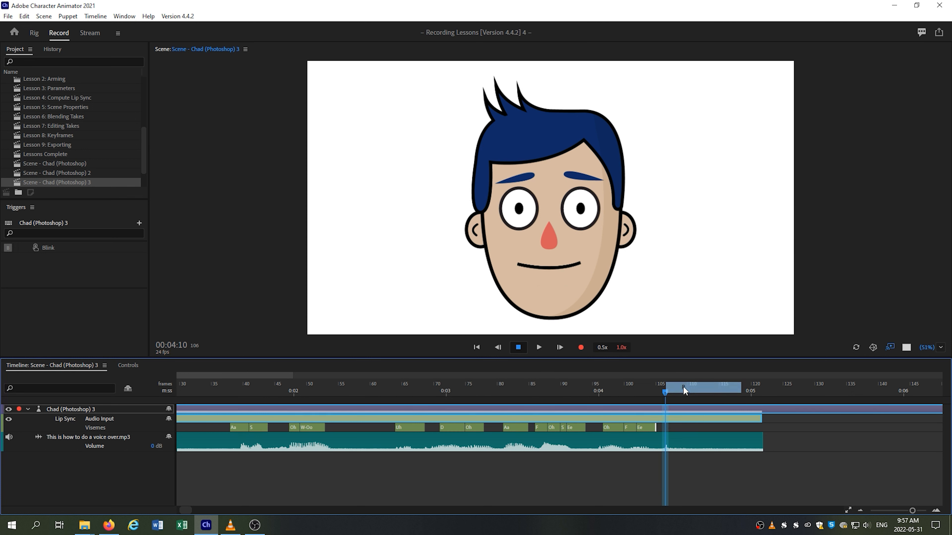
pyautogui.moveTo(665, 429)
pyautogui.mouseDown()
pyautogui.moveTo(680, 431)
pyautogui.moveTo(669, 431)
pyautogui.mouseUp()
# Play the complete lip sync at the slowed speed from frame 0 until past the last viseme.
pyautogui.moveTo(666, 395); pyautogui.dragTo(72, 477)
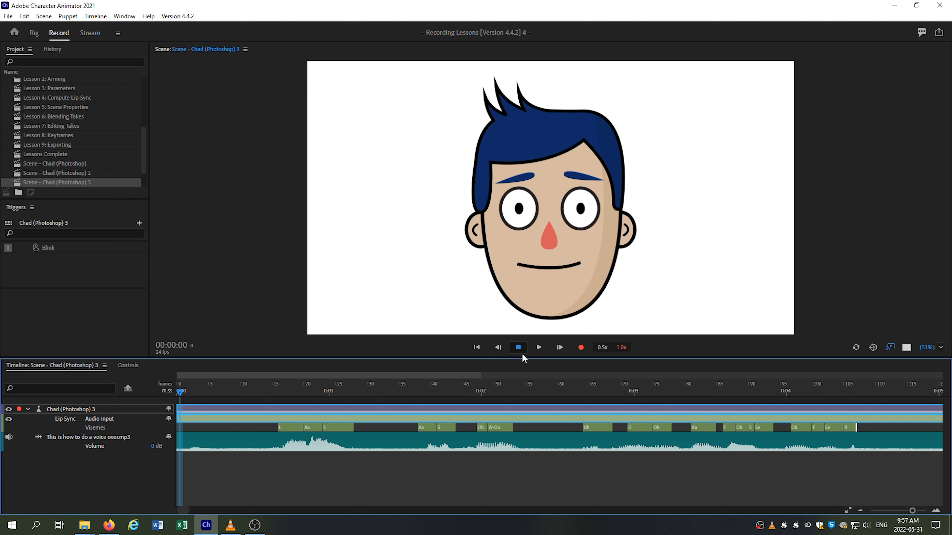
pyautogui.click(538, 348)
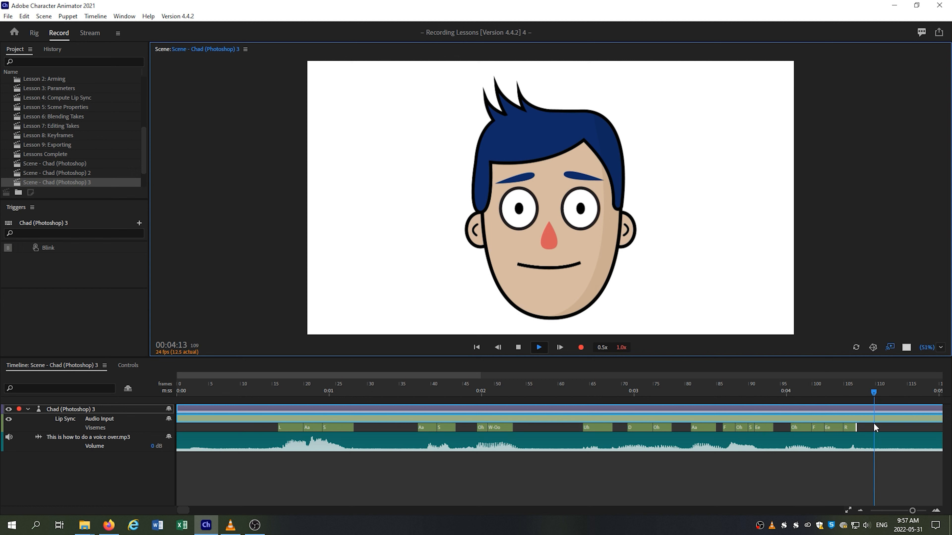
pyautogui.press('space')
# Set the playback speed to 1.0x, play the whole voice-over from frame 0 and return to the start.
pyautogui.click(600, 347)
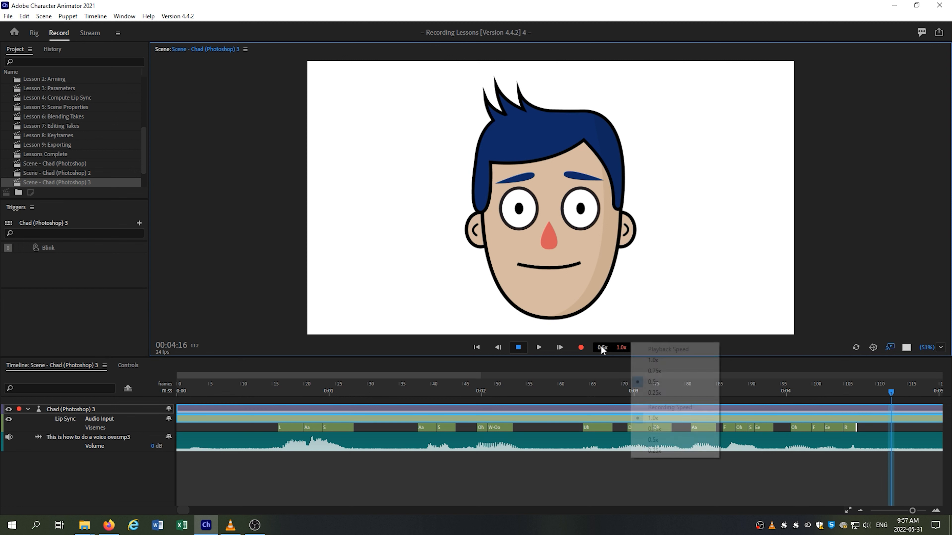
pyautogui.click(656, 362)
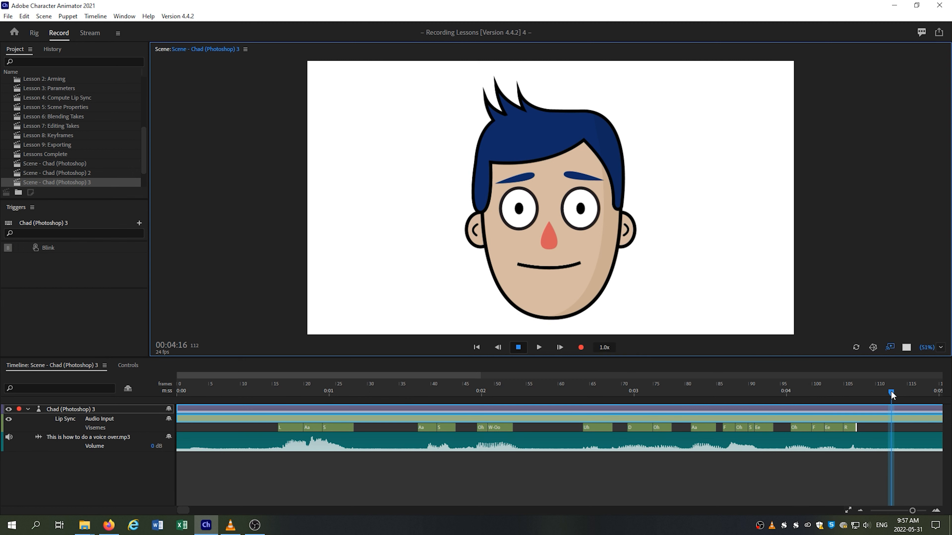
pyautogui.moveTo(891, 390); pyautogui.dragTo(179, 487)
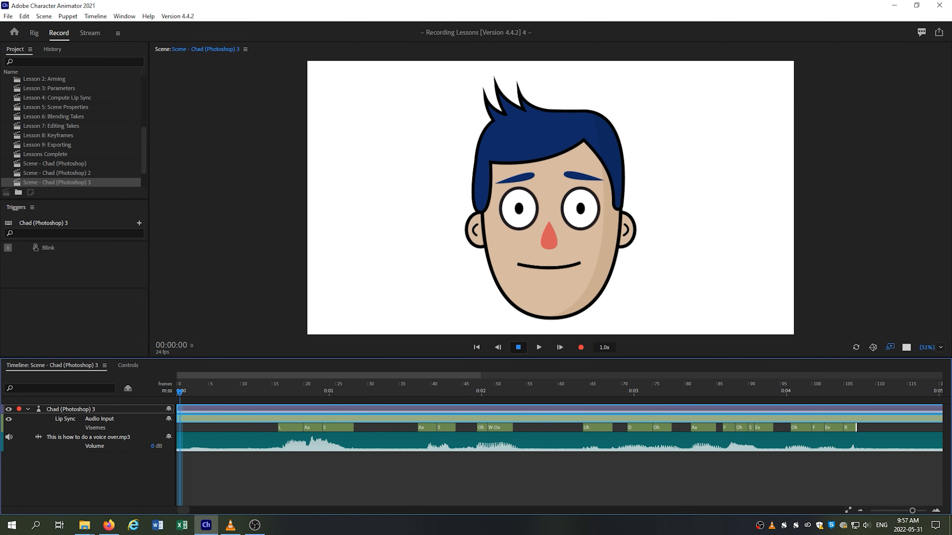
pyautogui.click(901, 509)
pyautogui.moveTo(906, 509); pyautogui.dragTo(910, 511)
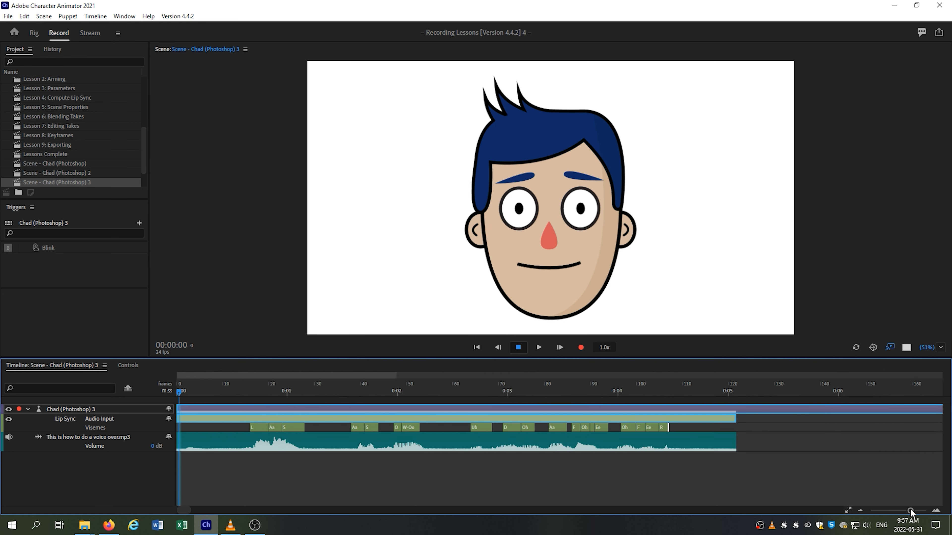
pyautogui.click(543, 350)
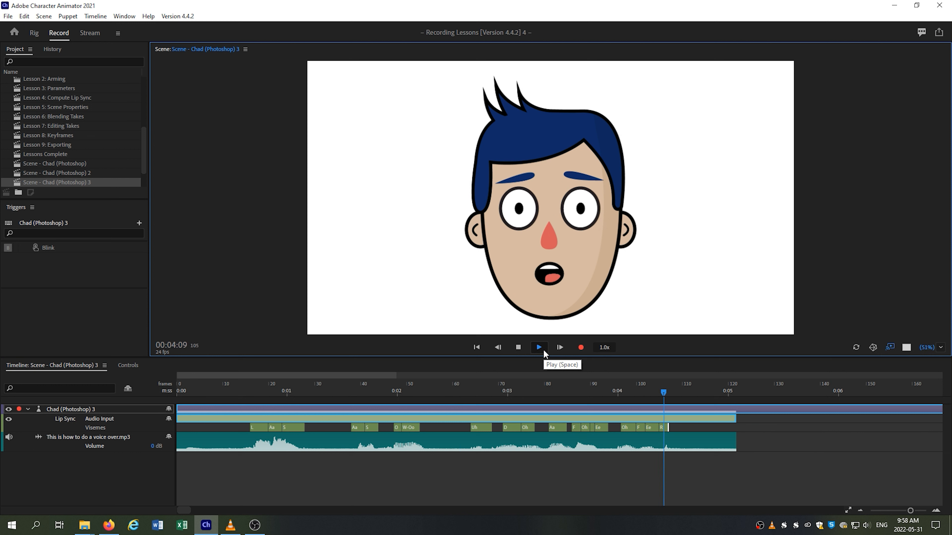
pyautogui.click(543, 349)
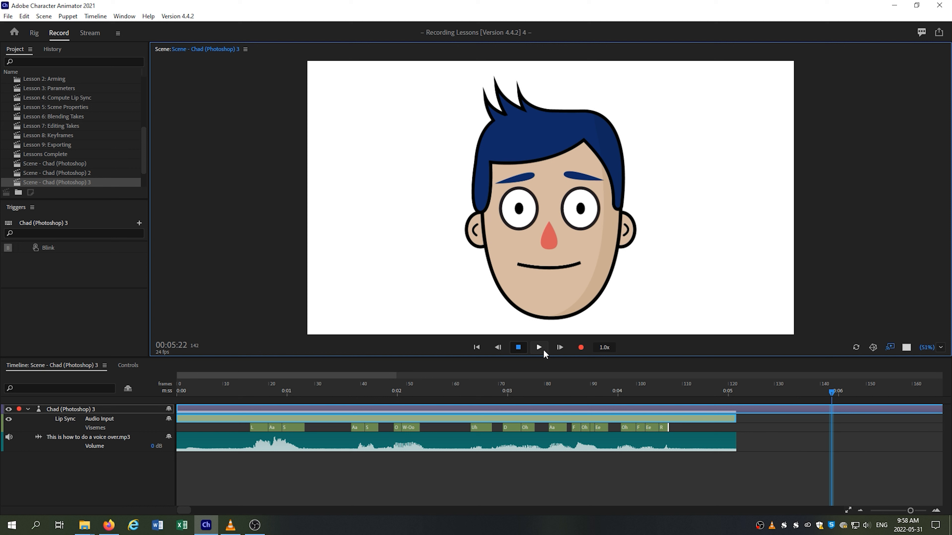
pyautogui.click(478, 348)
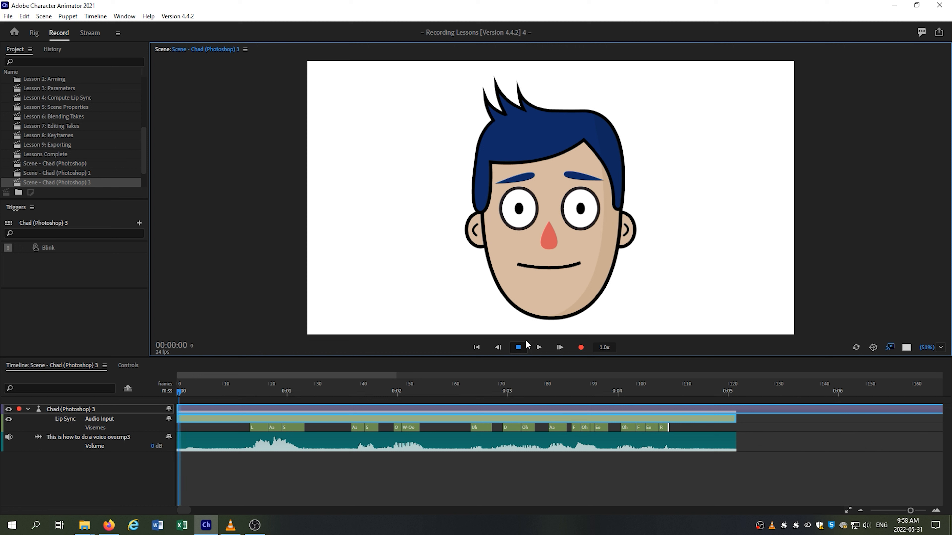